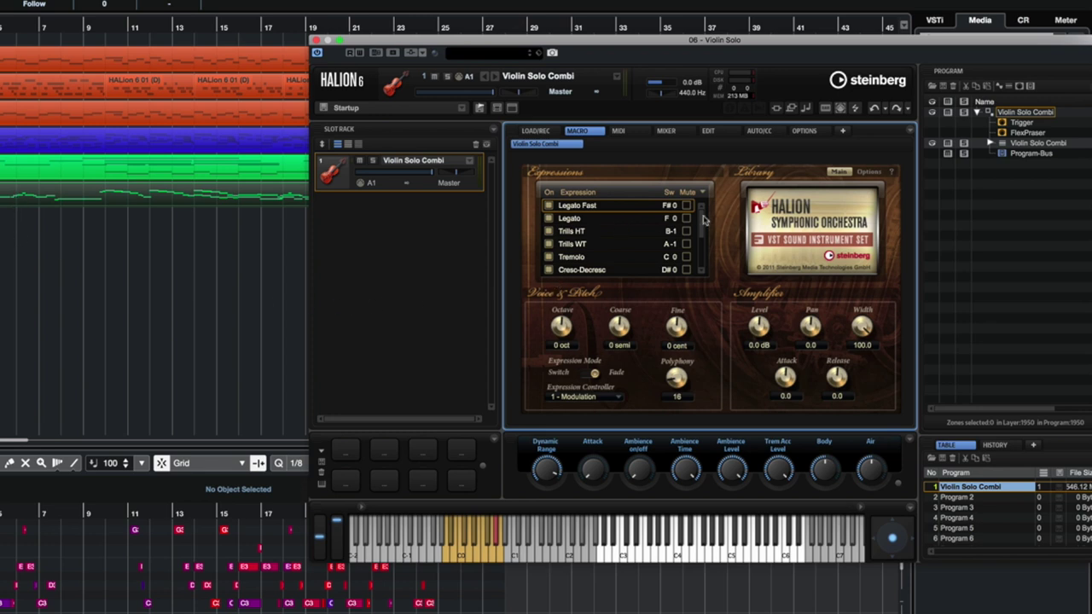
mouse_move(703, 224)
mouse_down()
mouse_move(703, 267)
mouse_move(698, 222)
mouse_up()
Step: Import HALion's key switches as an expression map for the Violin Solo track
click(154, 194)
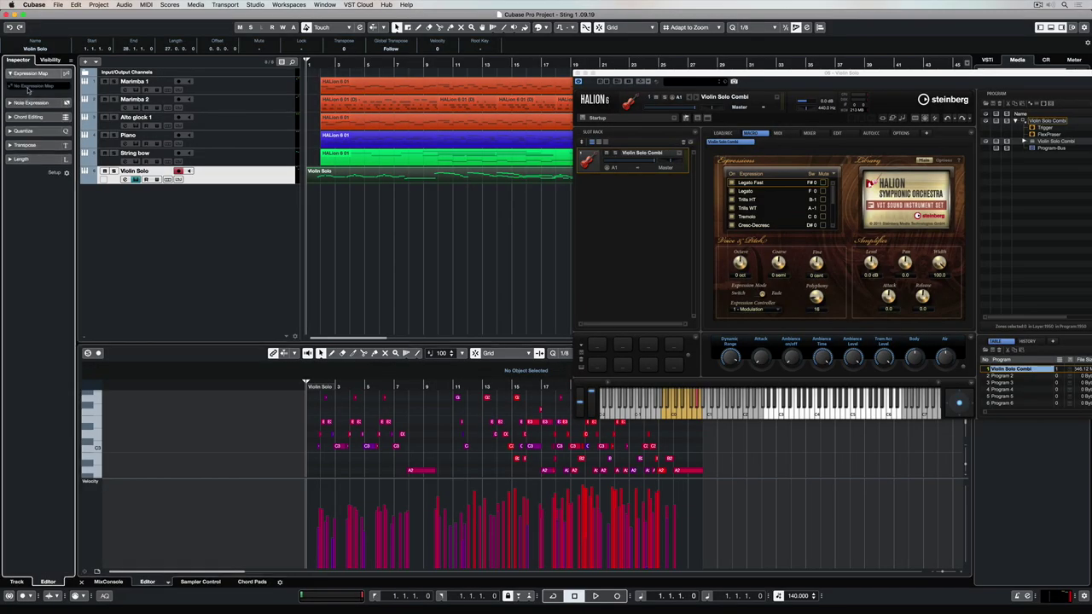
click(28, 87)
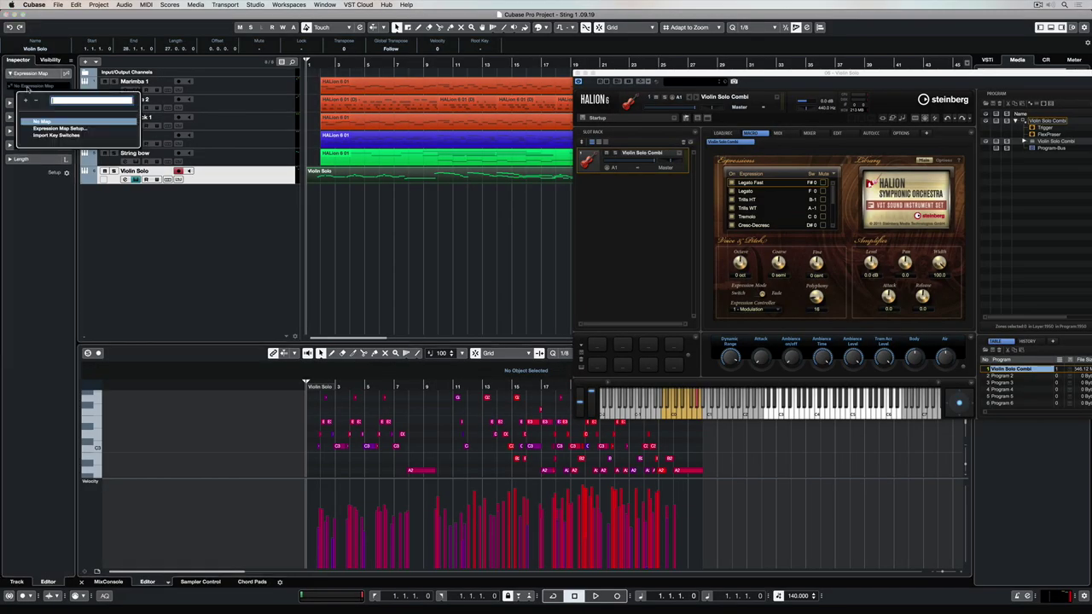
click(53, 136)
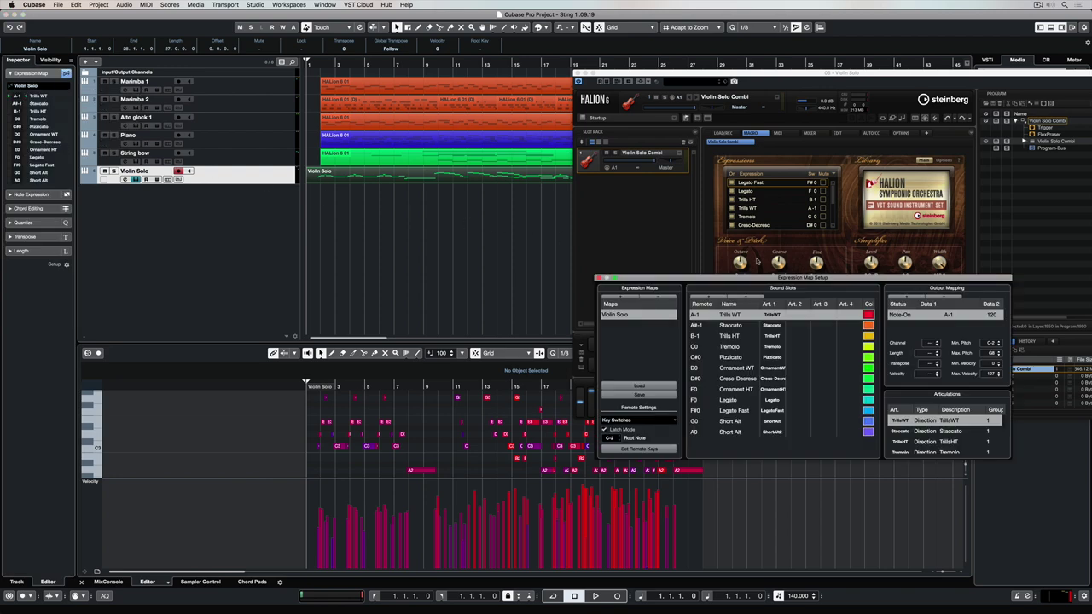
Step: Review the Staccato, Trills HT, Tremolo, Pizzicato and Ornament WT (D0) sound slots
drag(789, 277, 384, 124)
click(317, 173)
click(319, 184)
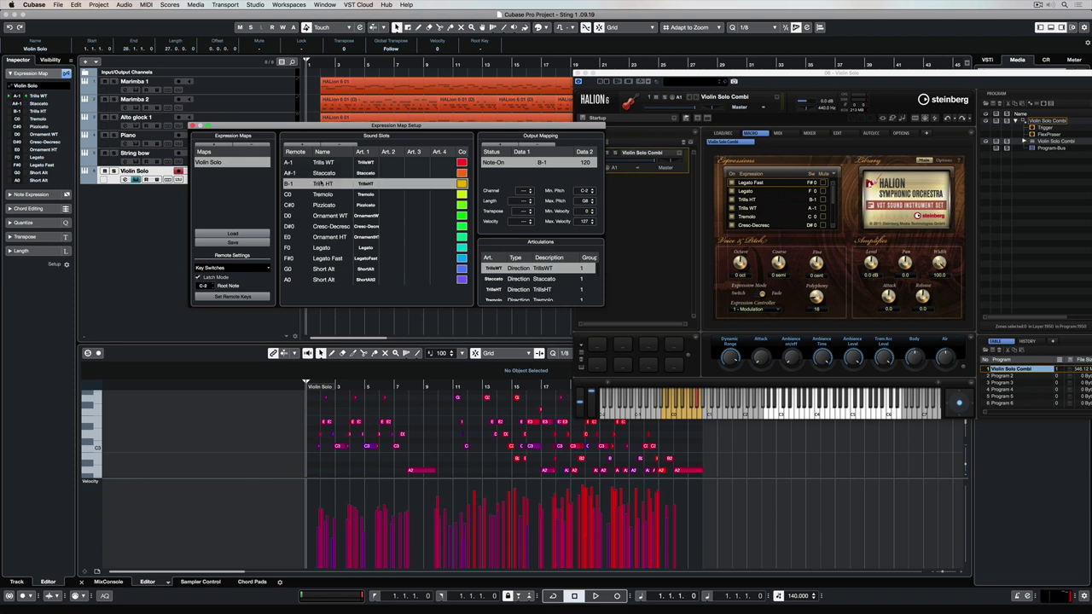
click(320, 195)
click(325, 205)
click(328, 215)
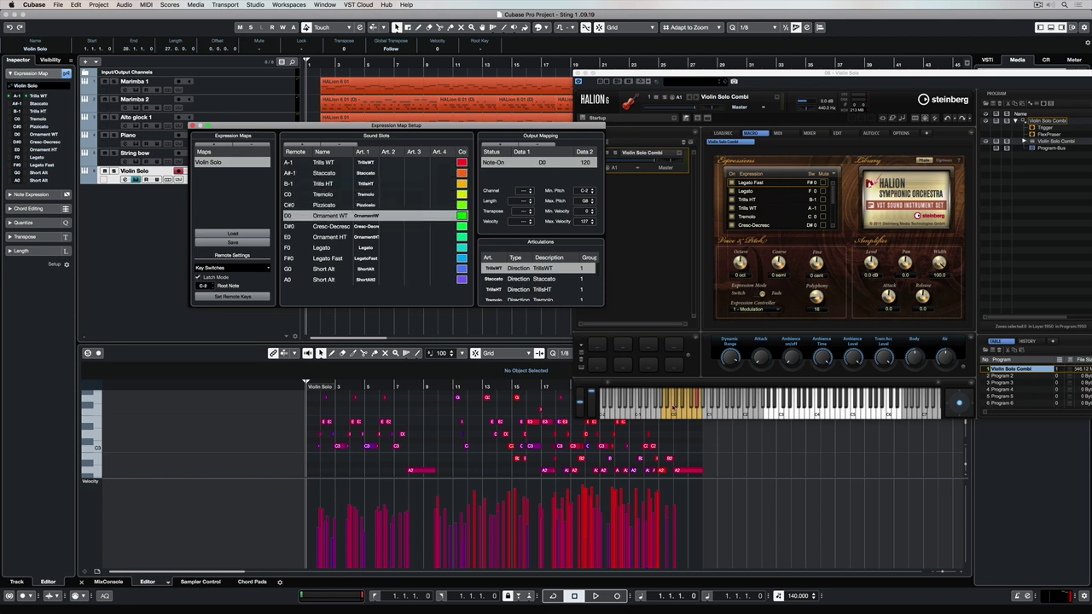
drag(834, 193, 832, 221)
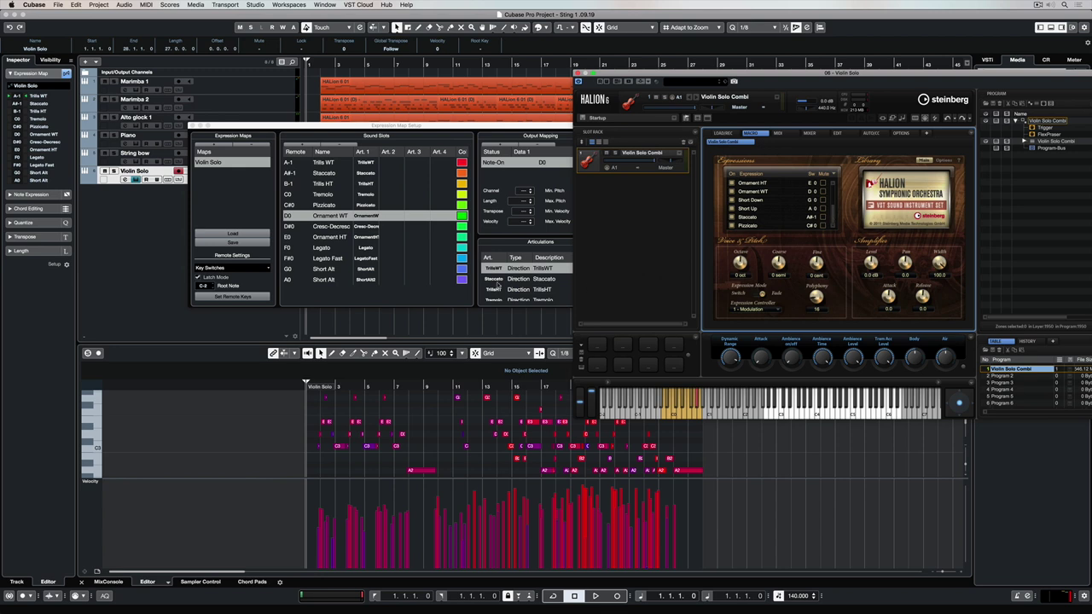
Step: Close HALion, switch the controller lane to Articulations, and open the Key Editor separately
click(578, 75)
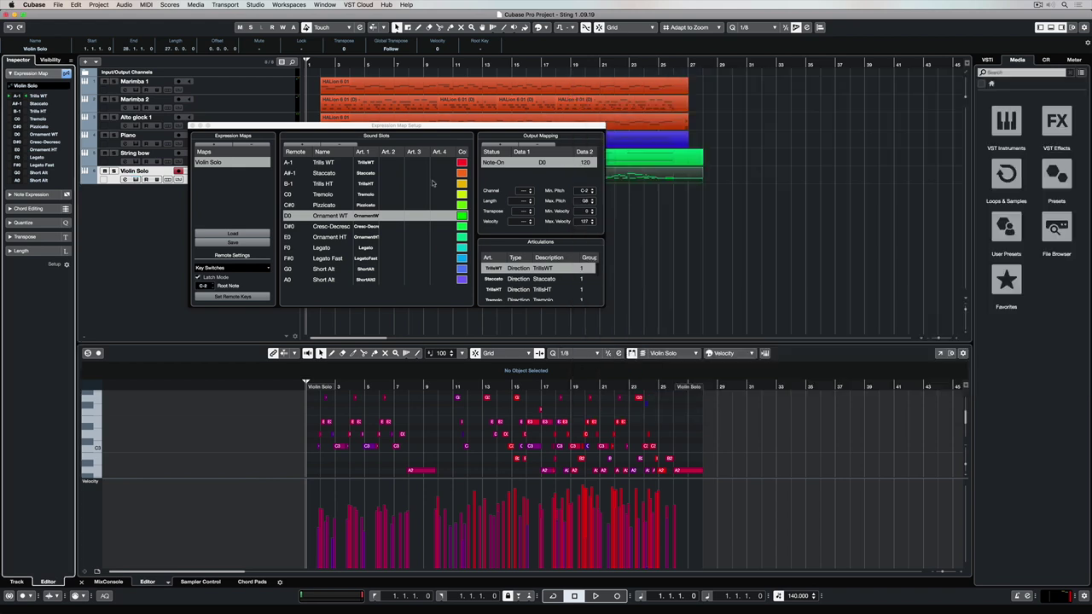
click(90, 482)
click(101, 484)
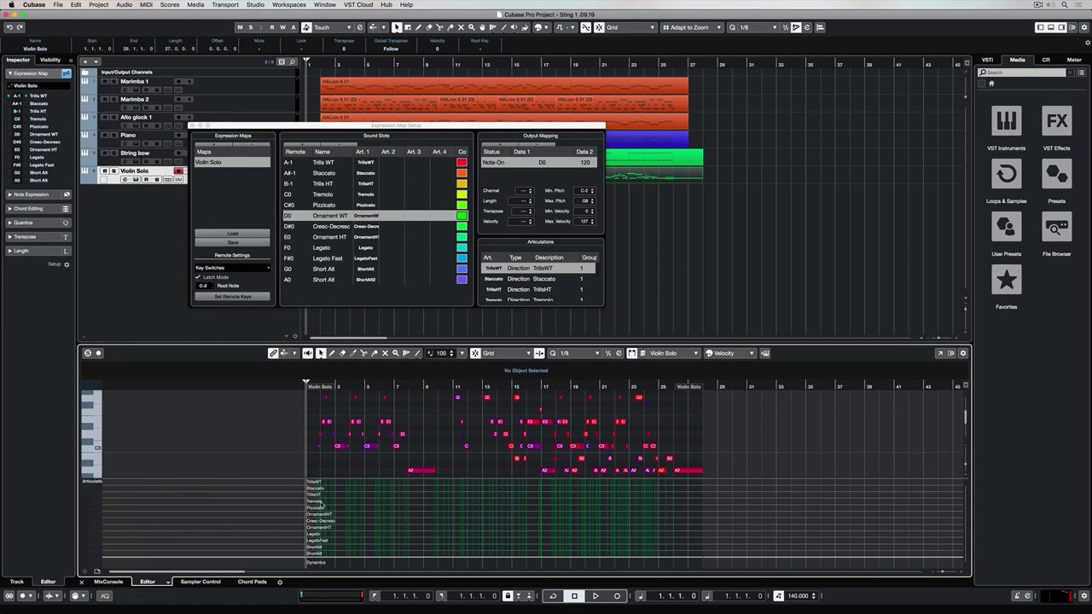
click(940, 354)
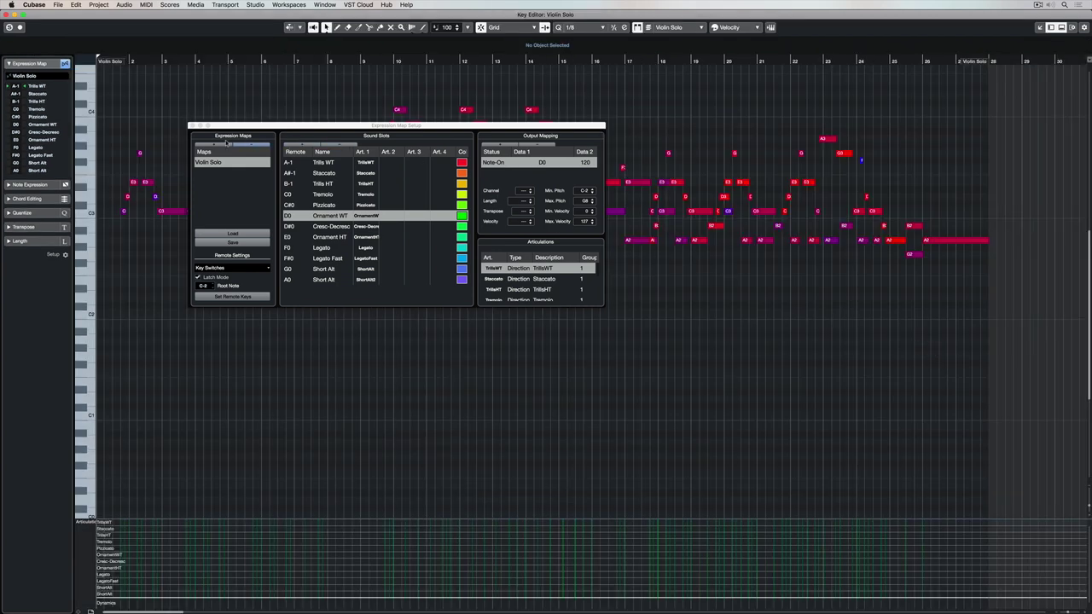
Step: Close Expression Map Setup and drag the divider up to enlarge the Articulations lane
click(192, 125)
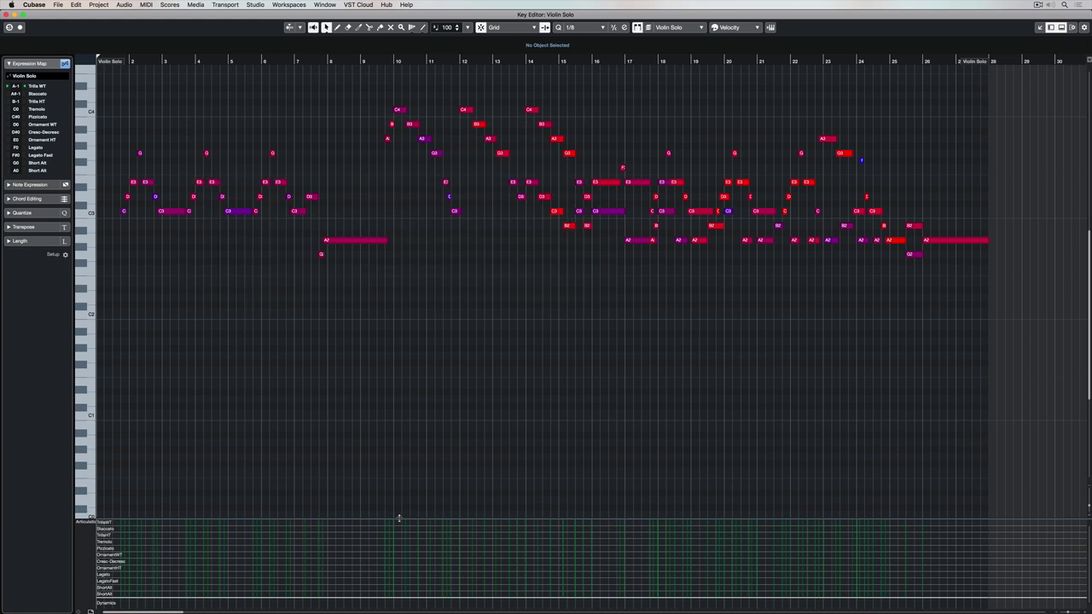
drag(397, 508, 373, 310)
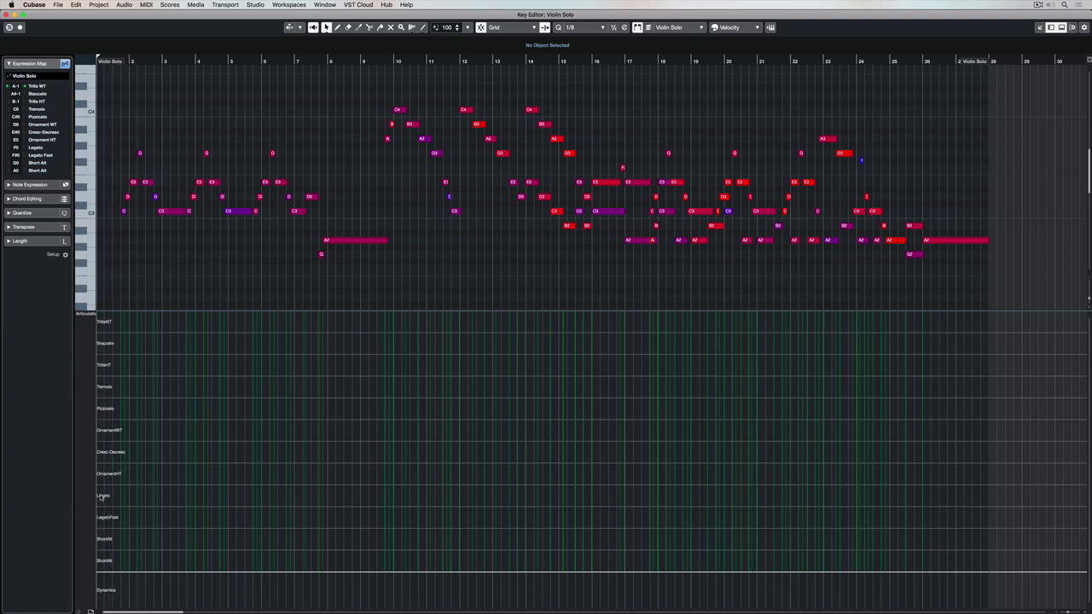
Step: Draw a Legato articulation from the part start and play it back
key(8)
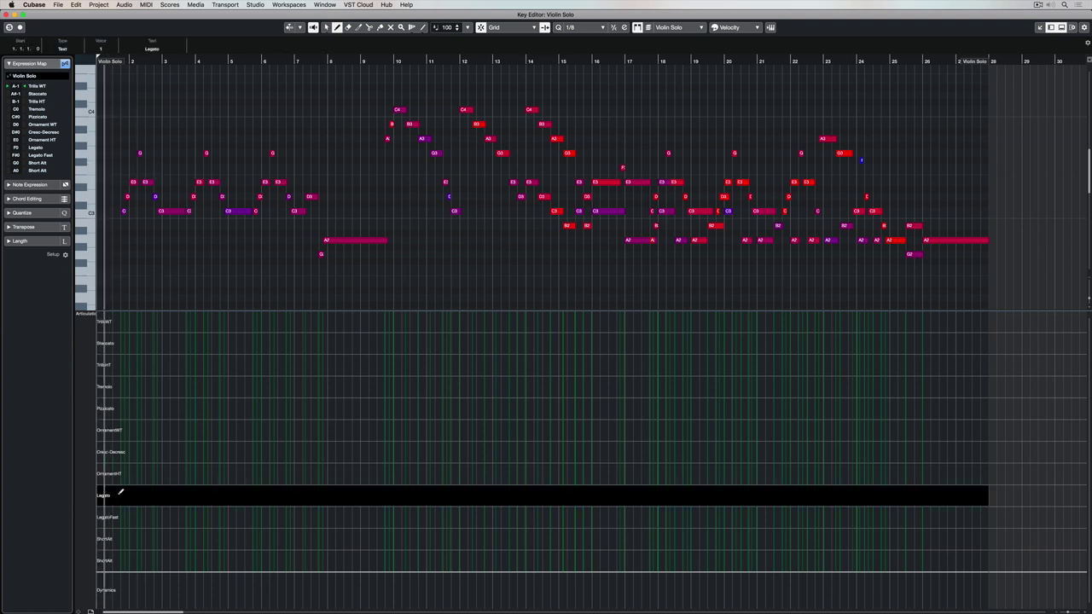
click(162, 495)
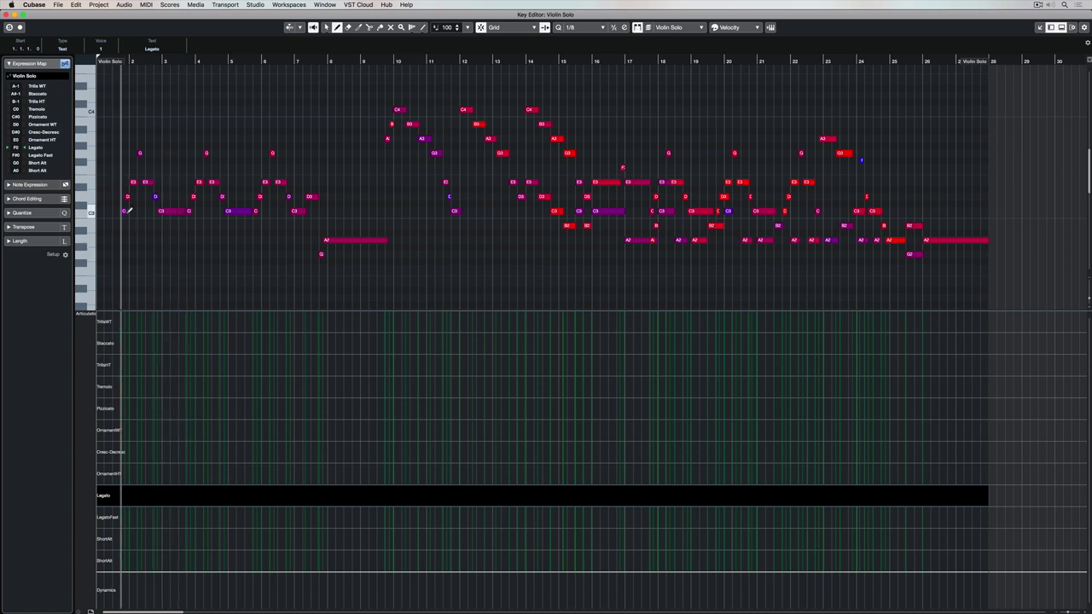
key(space)
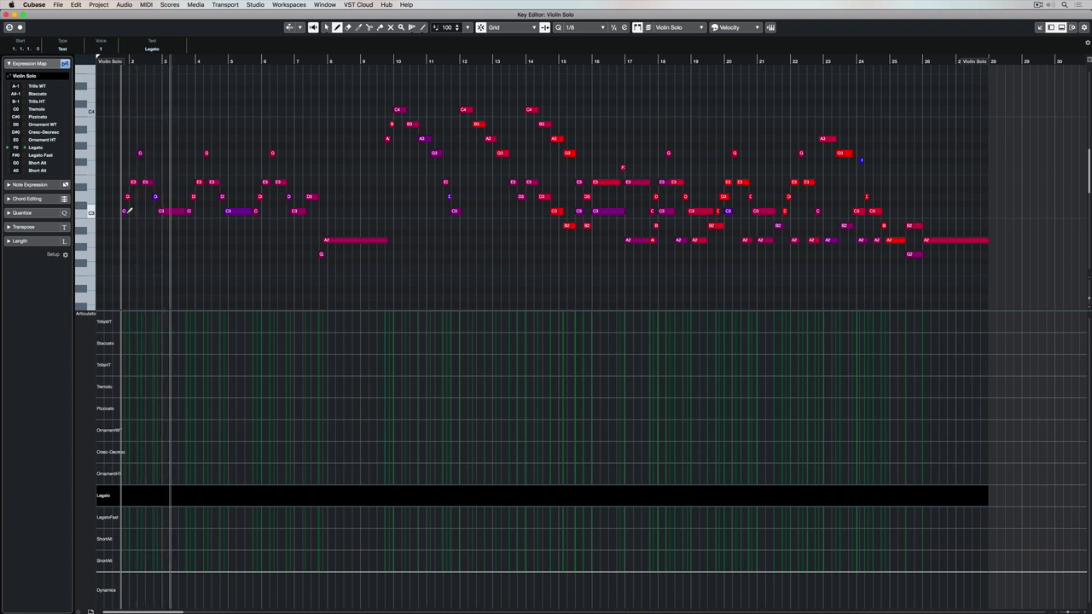
Step: Add Tremolo near bar 5, move it slightly earlier, and audition the change
key(h)
key(h)
key(h)
key(h)
key(h)
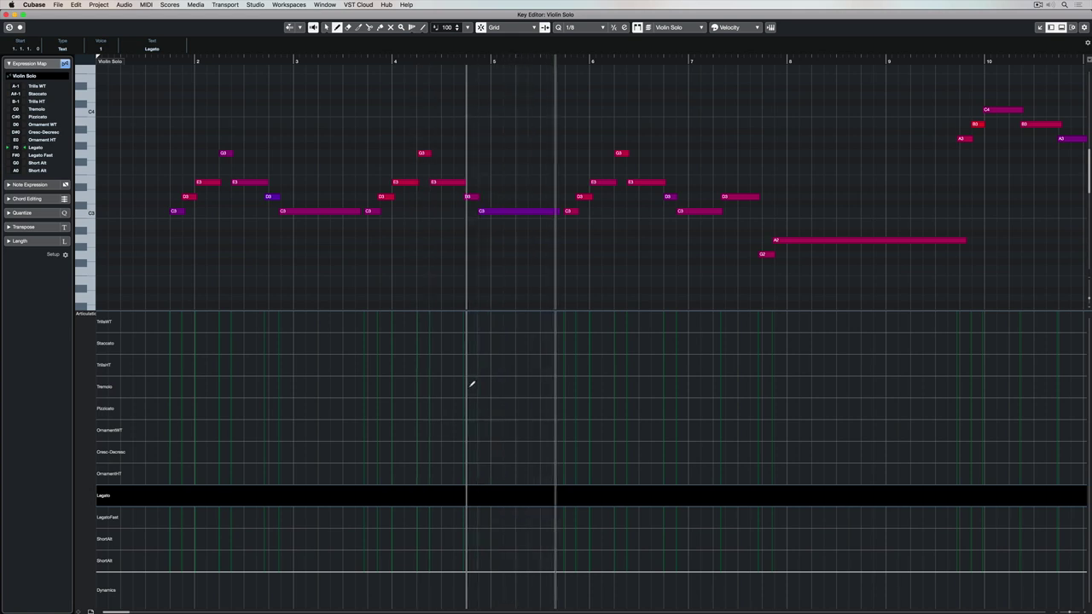
click(482, 386)
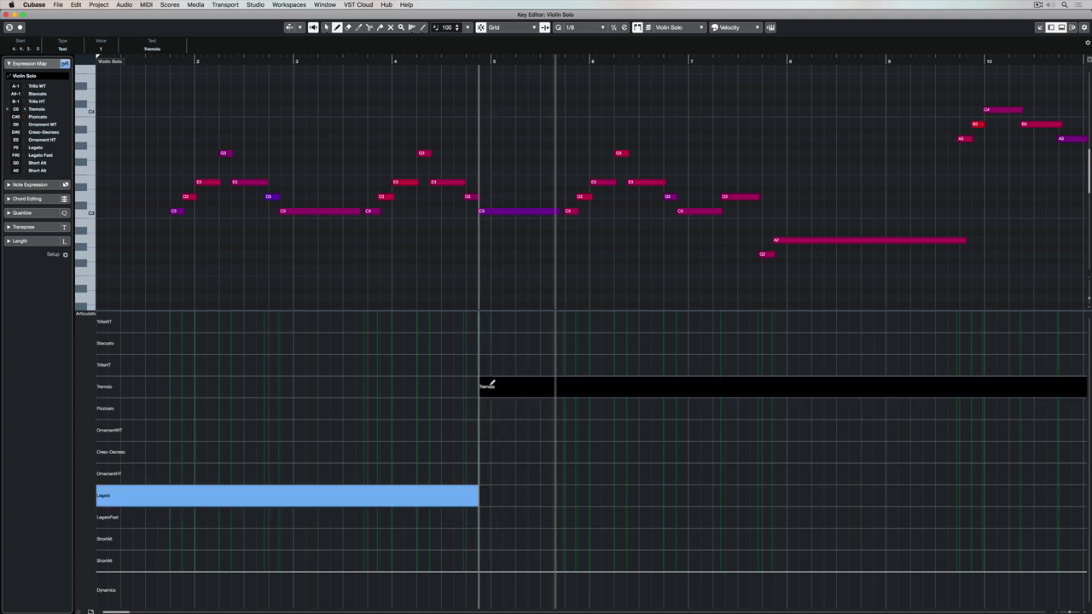
click(313, 63)
key(space)
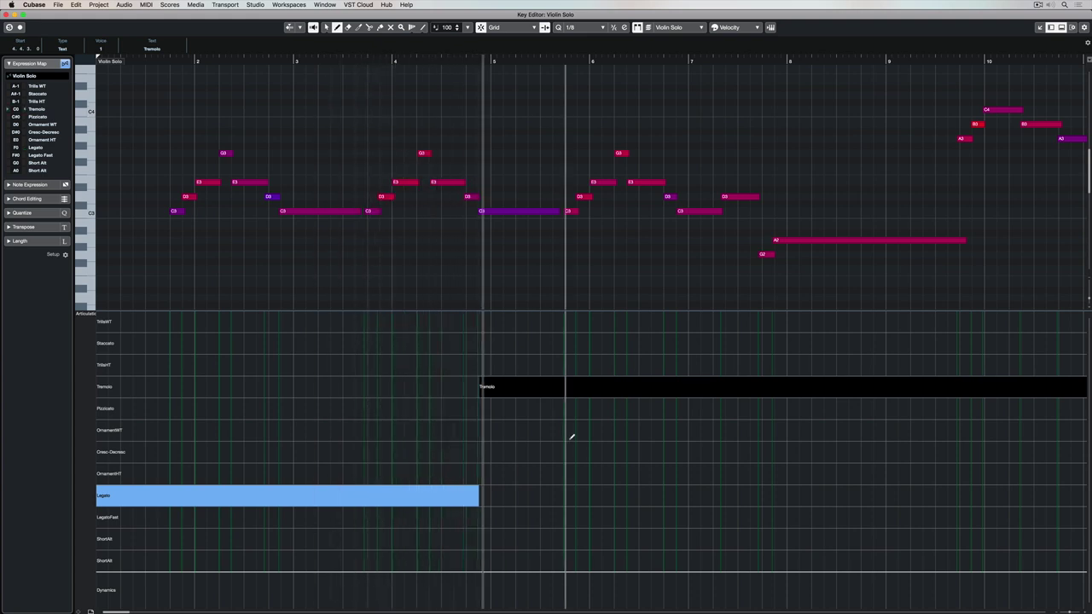
key(space)
key(1)
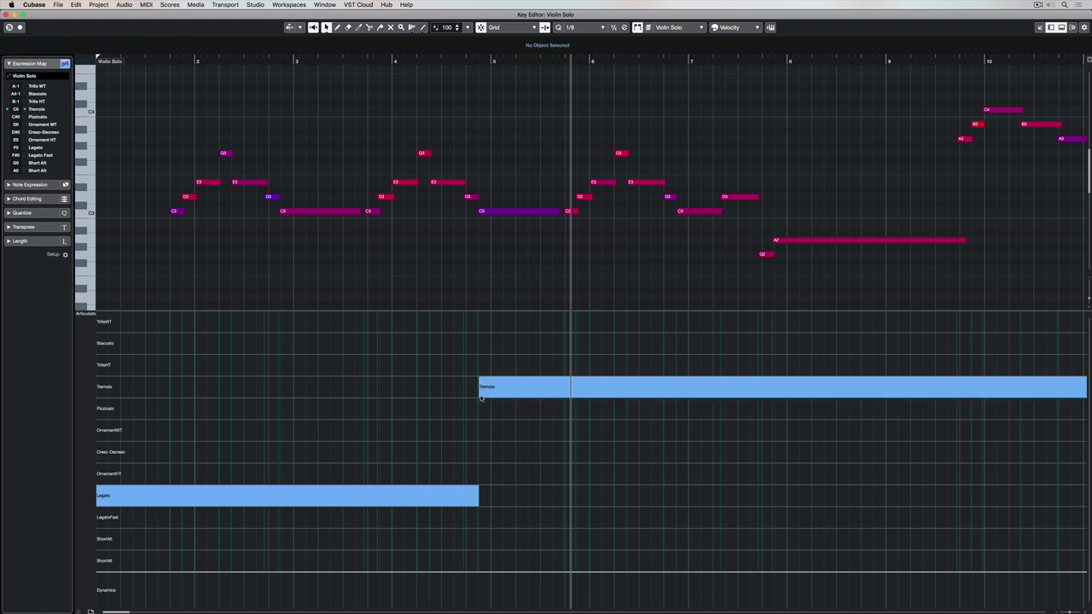
drag(498, 388, 480, 388)
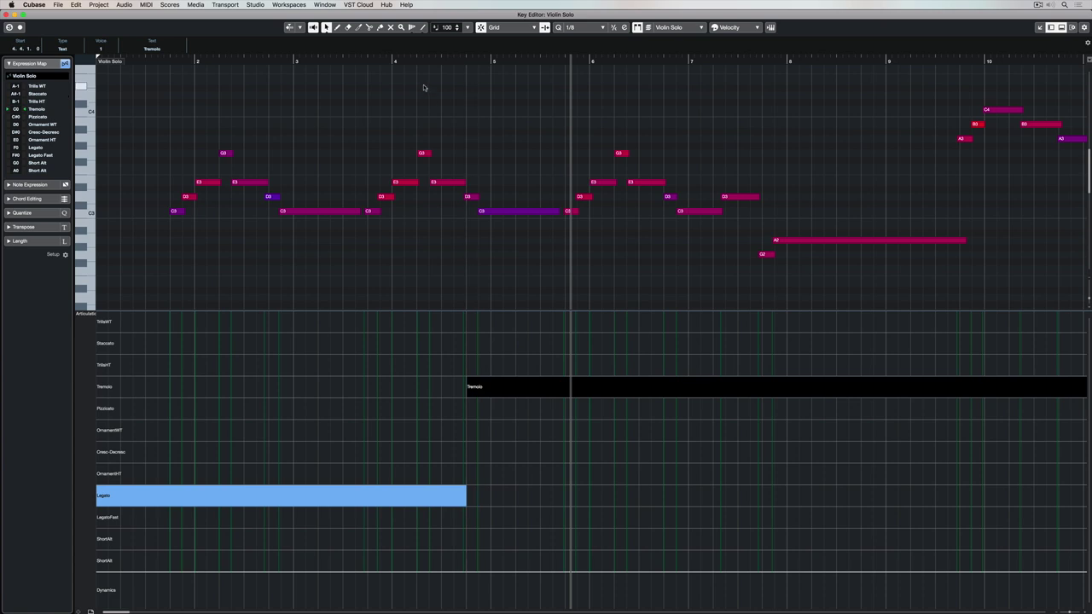
click(418, 58)
key(space)
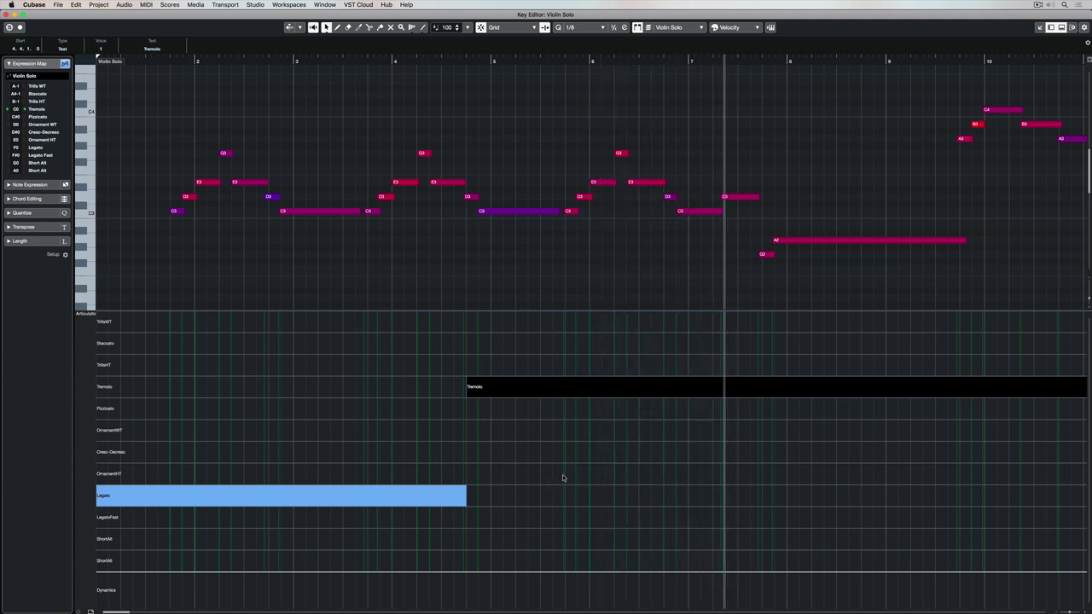
Step: Quantize all Violin Solo notes to the grid
click(495, 234)
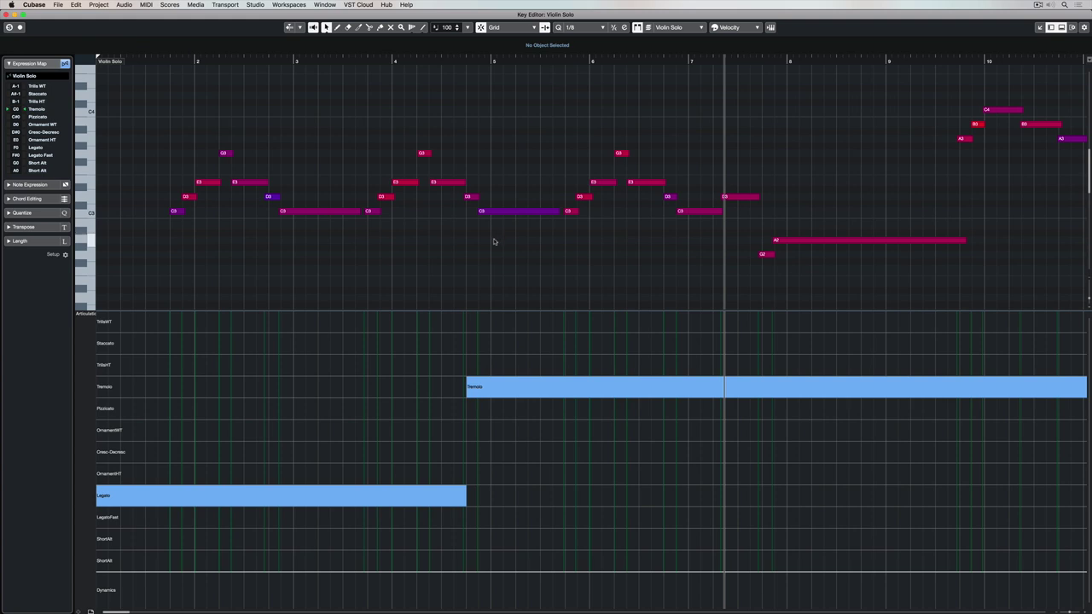
key(super+a)
key(q)
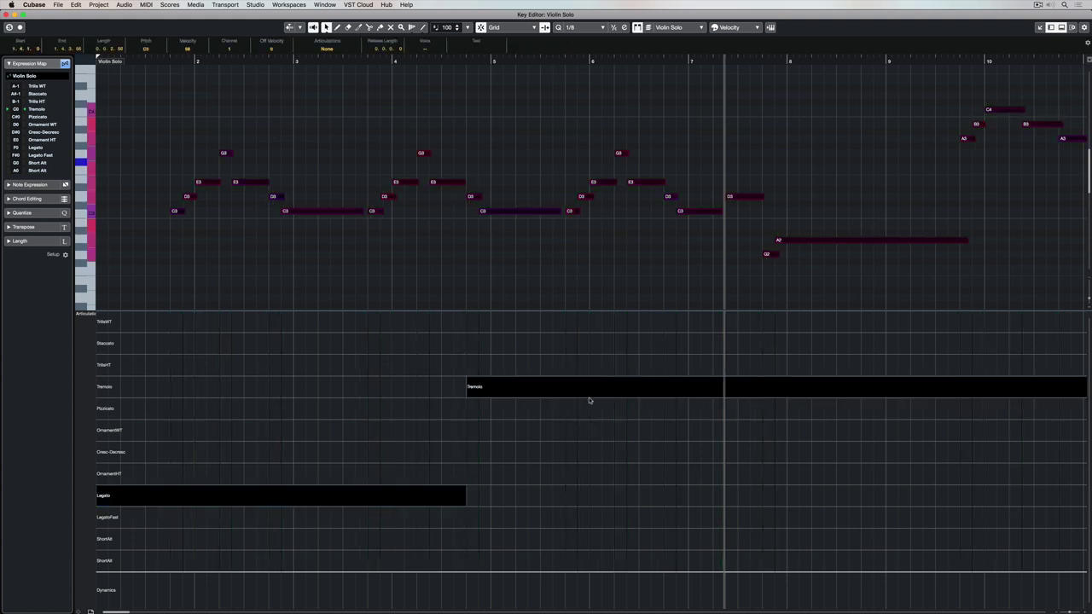
click(565, 500)
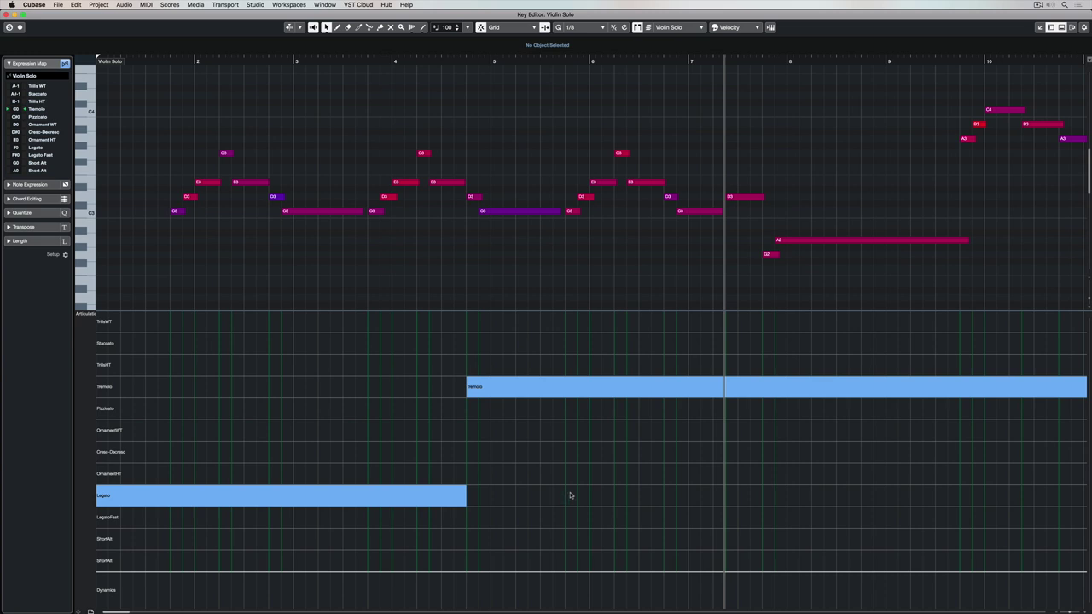
Step: Draw a Legato articulation so Legato resumes right after the Tremolo block
right_click(571, 496)
click(580, 492)
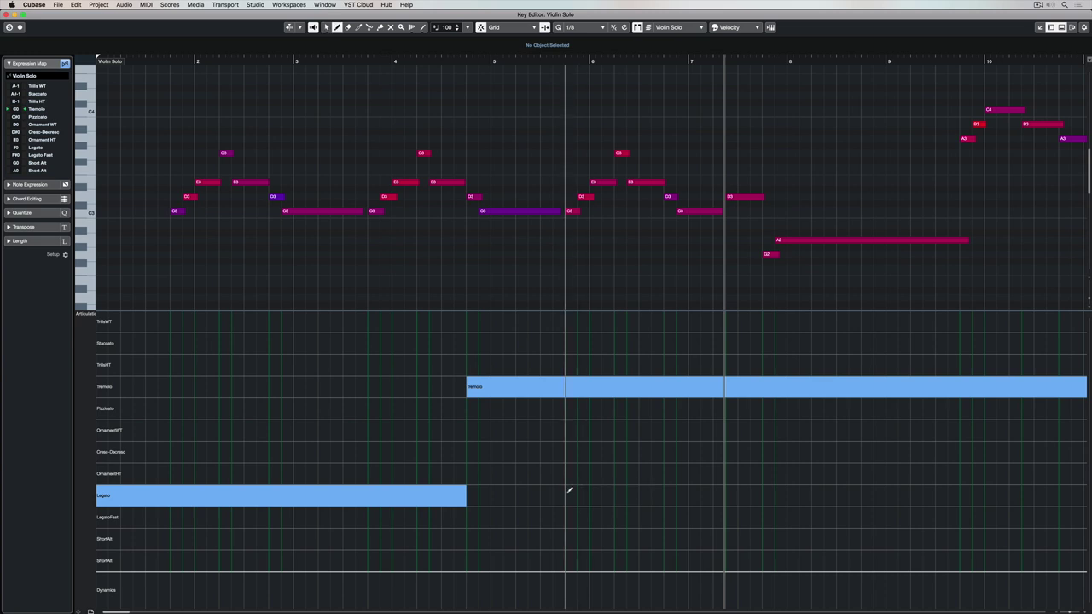
click(568, 493)
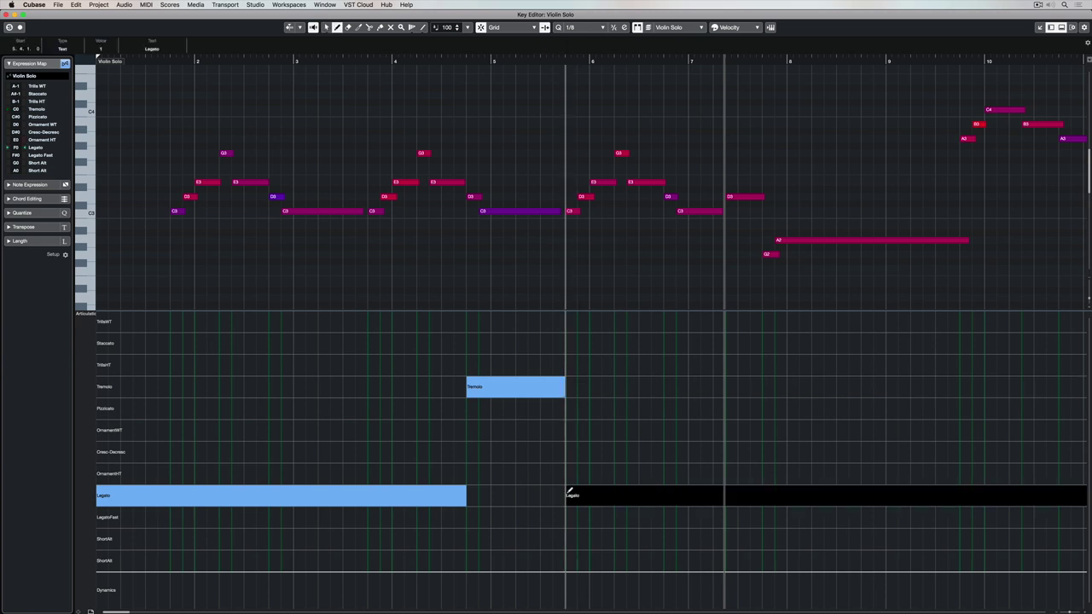
Step: Add Tremolo at bar 3, returning to Legato before bar 4, and play from bar 2
click(169, 61)
key(space)
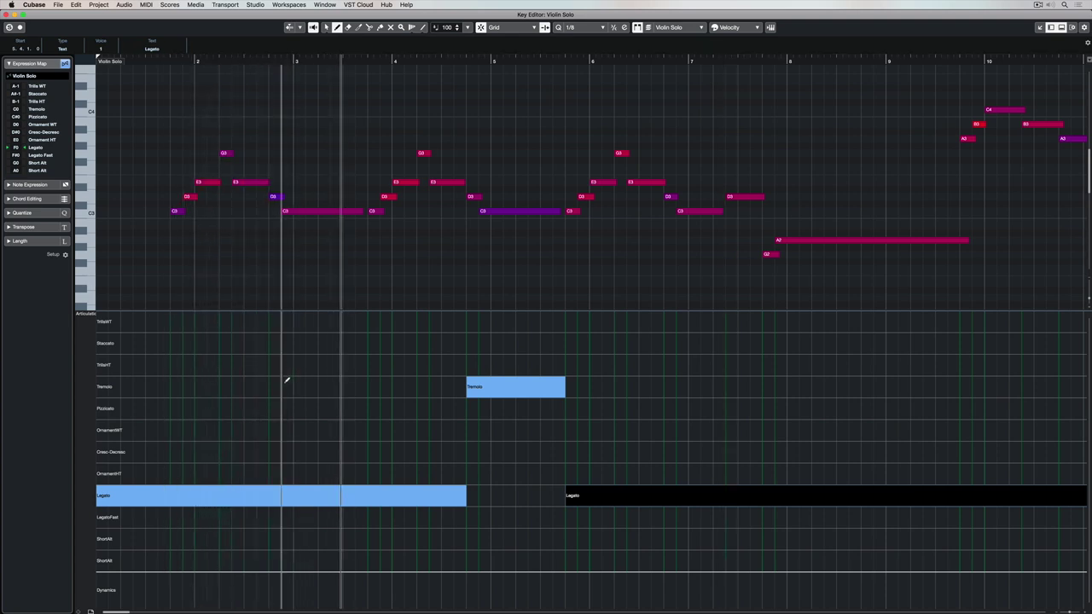
click(286, 383)
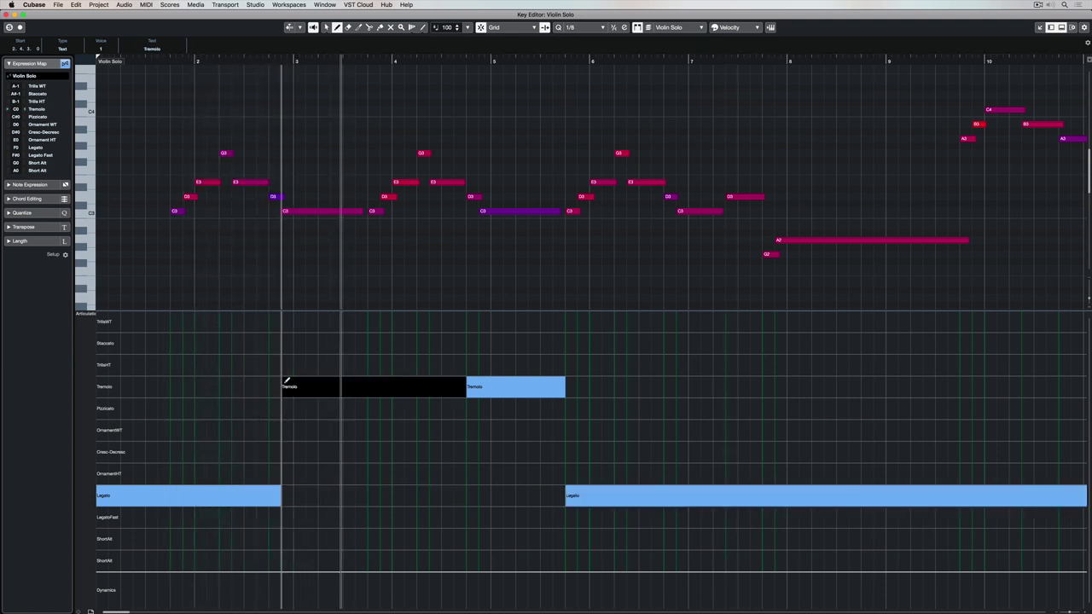
click(371, 495)
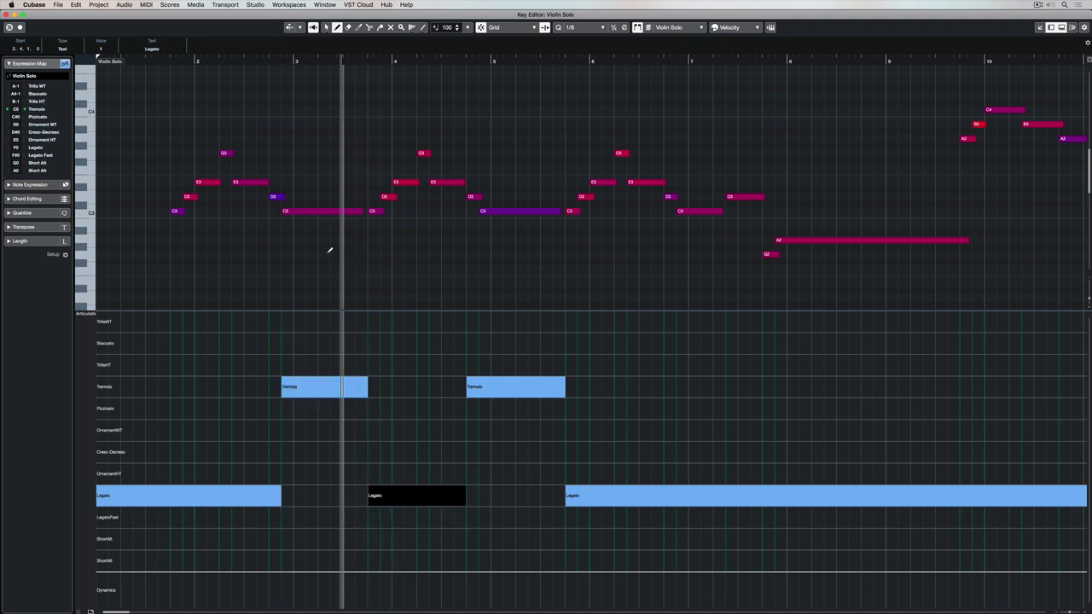
click(217, 58)
key(space)
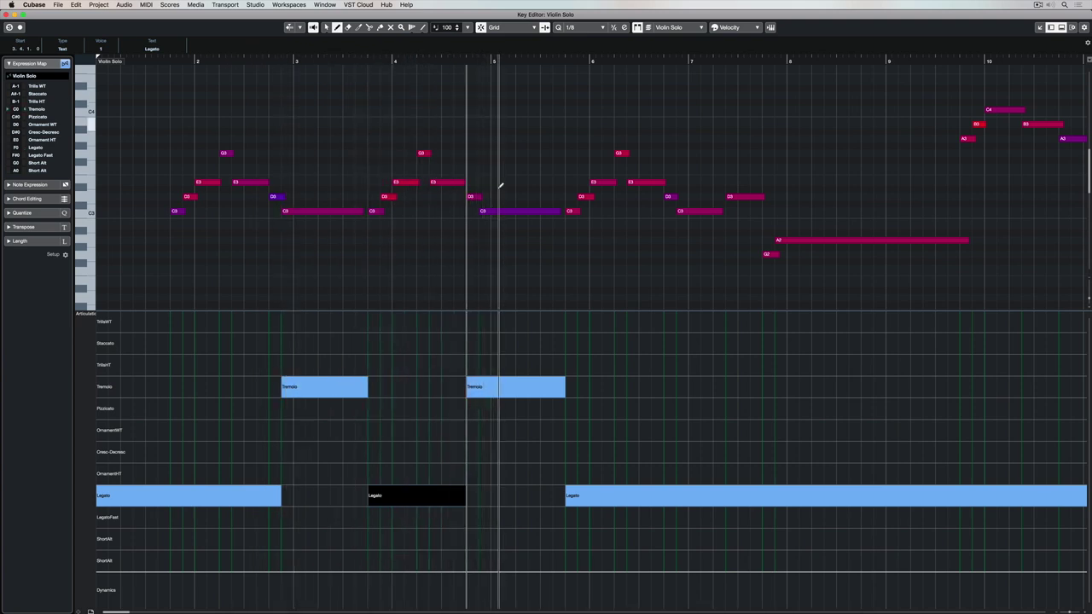
Step: Add an articulation near bar 10, change it to Pizzicato, and audition from bar 9
scroll(710, 391, right, 5)
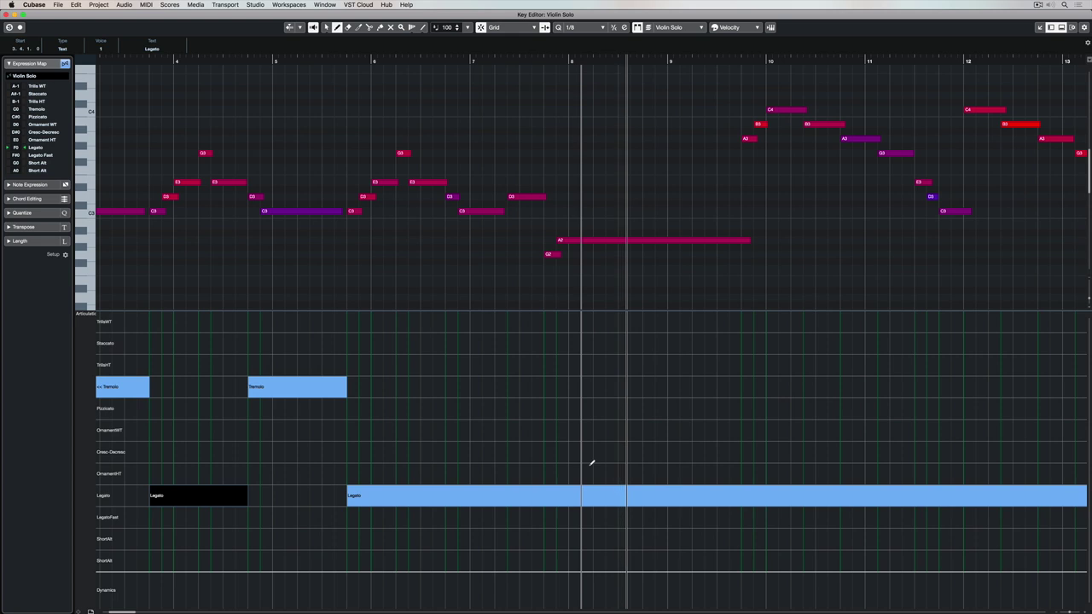
scroll(609, 433, right, 5)
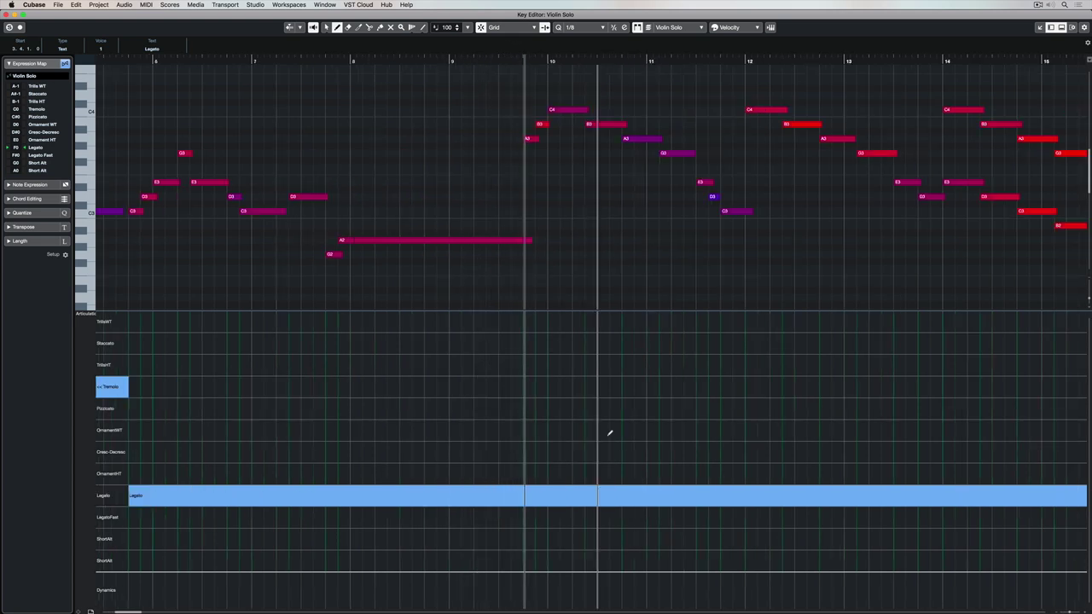
click(526, 341)
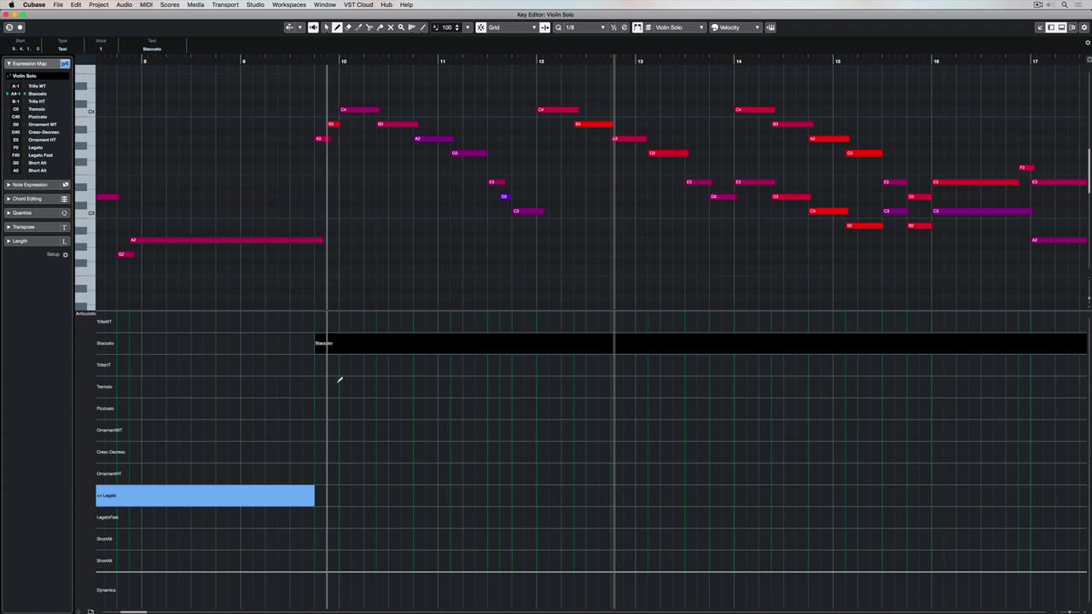
click(320, 408)
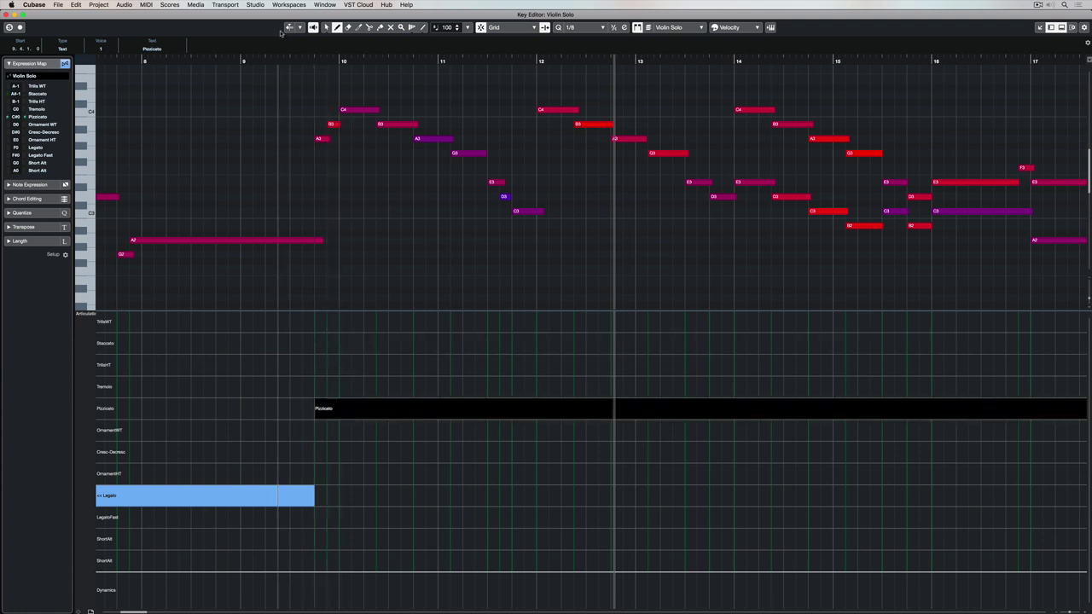
click(269, 60)
key(space)
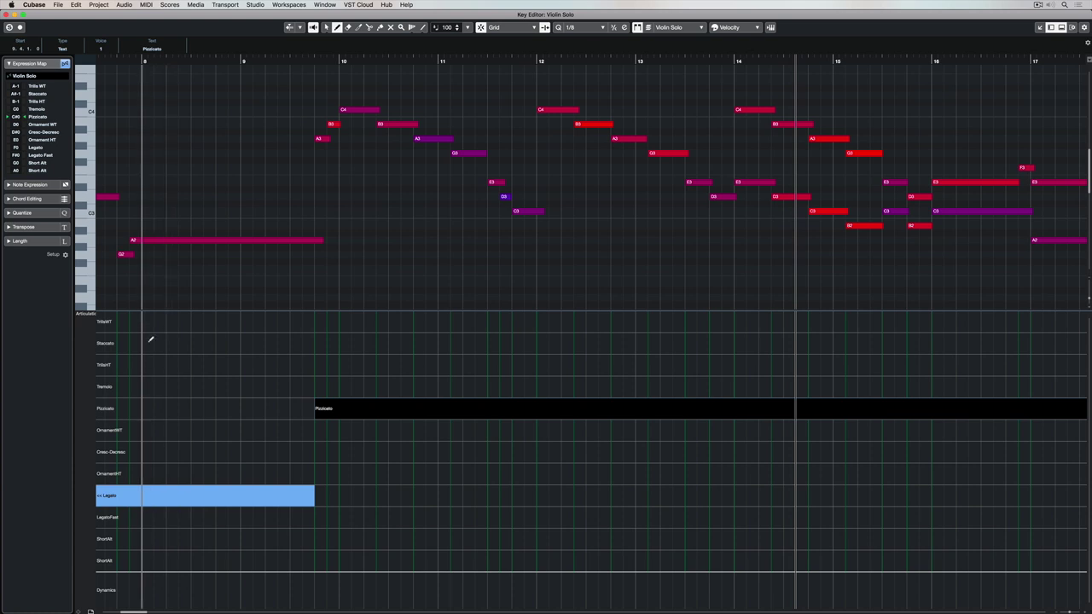
Step: Add TrillsWT before bar 10, change the Pizzicato to ShortAtt, then open the Score Editor
click(134, 320)
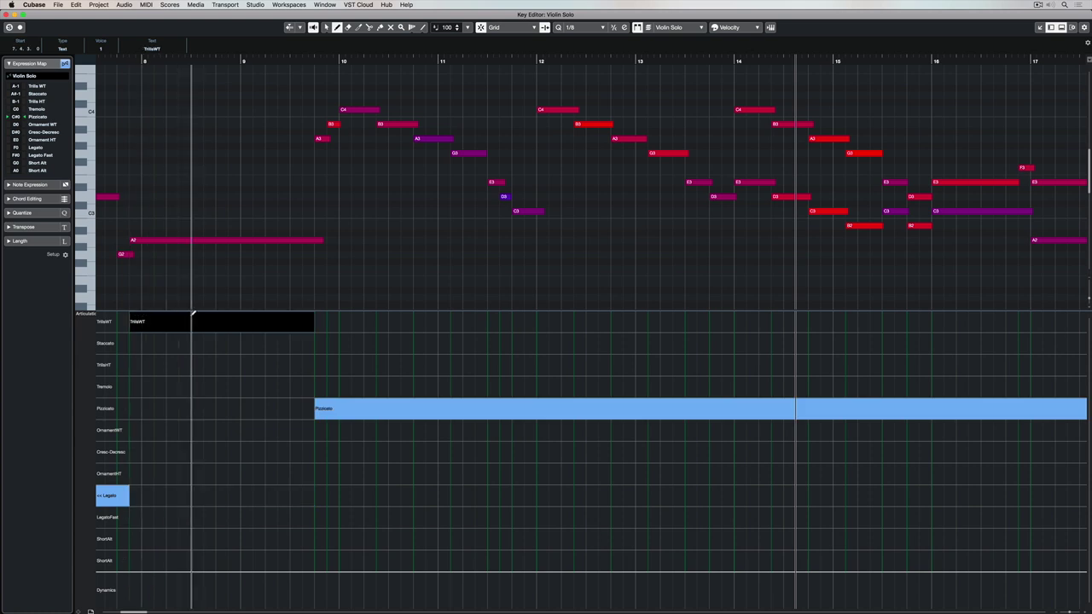
click(111, 61)
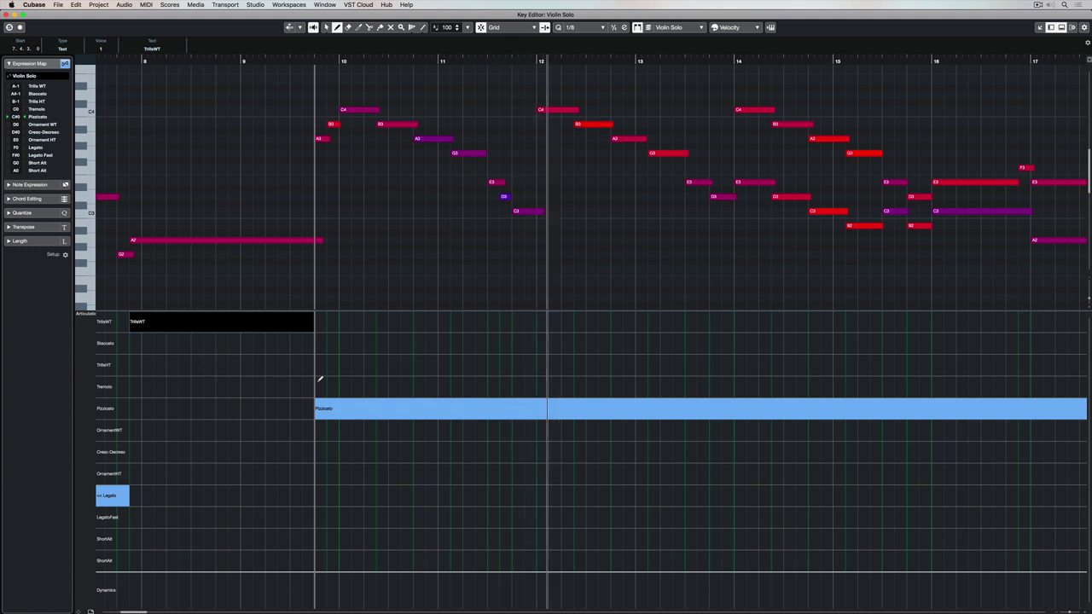
click(318, 538)
click(305, 58)
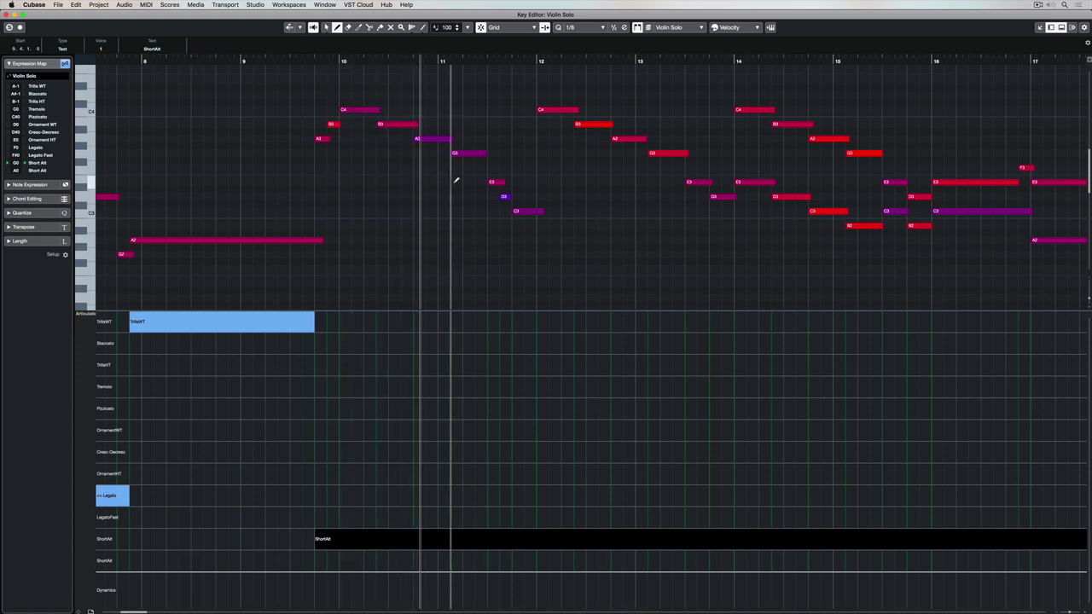
right_click(499, 261)
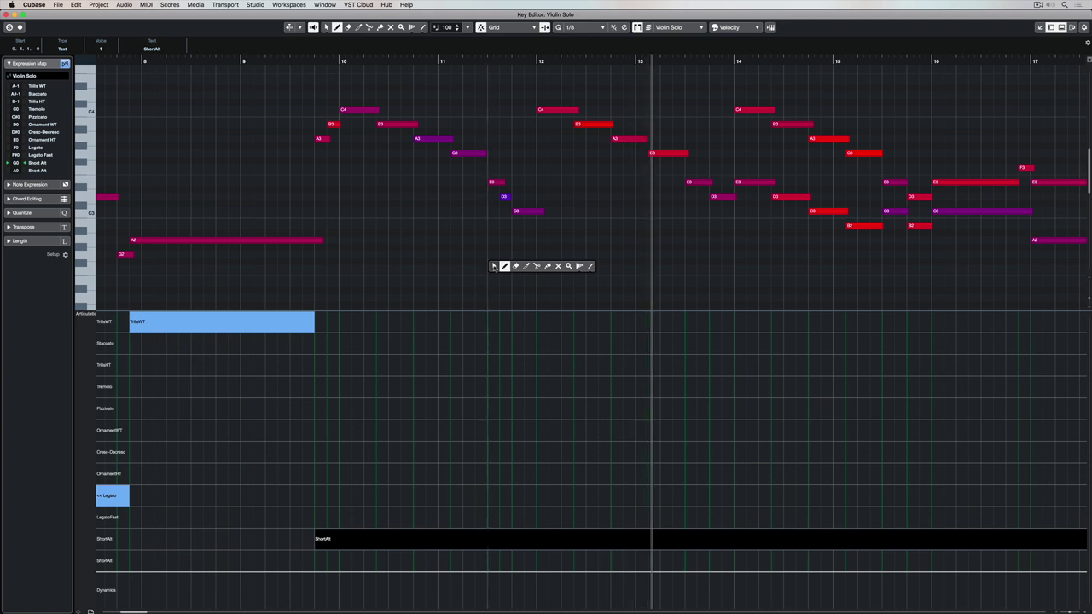
key(super+r)
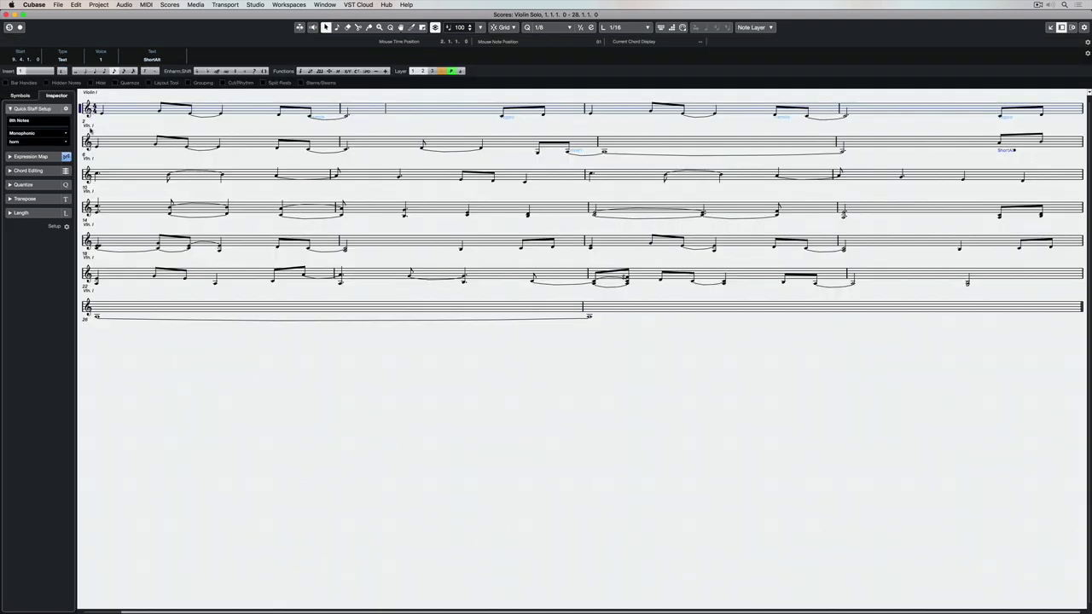
Step: Insert the Legato expression-map symbol at the start of bar 10 from the Symbols palette
click(25, 156)
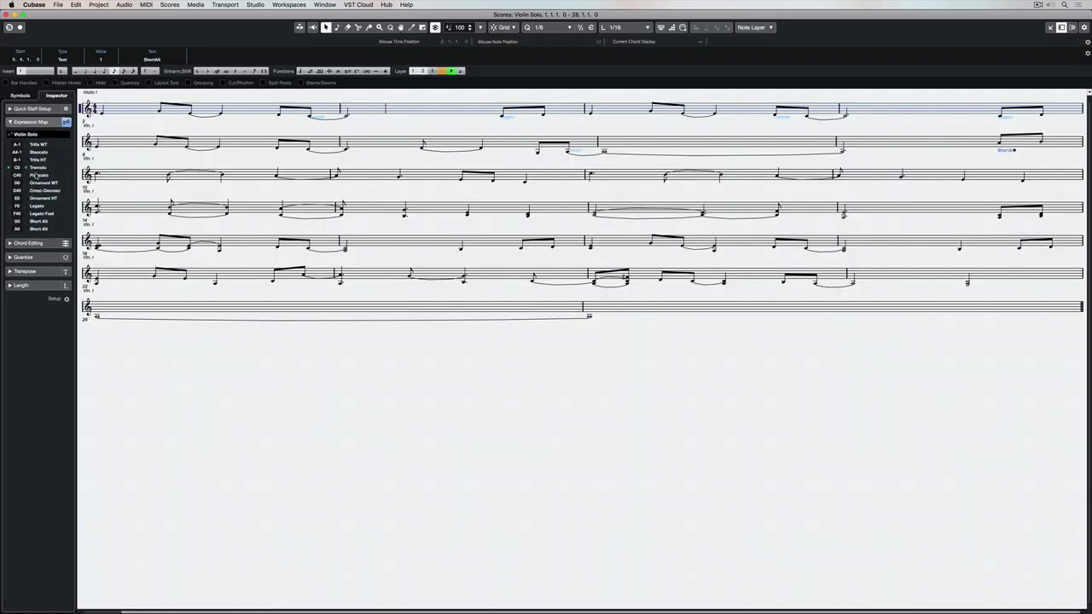
click(20, 94)
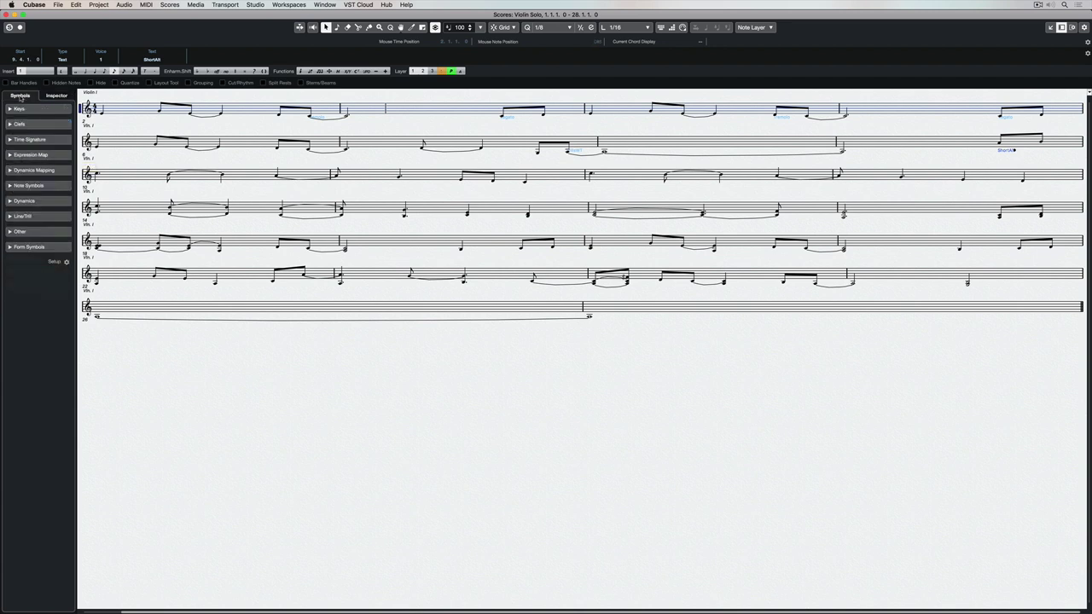
click(19, 155)
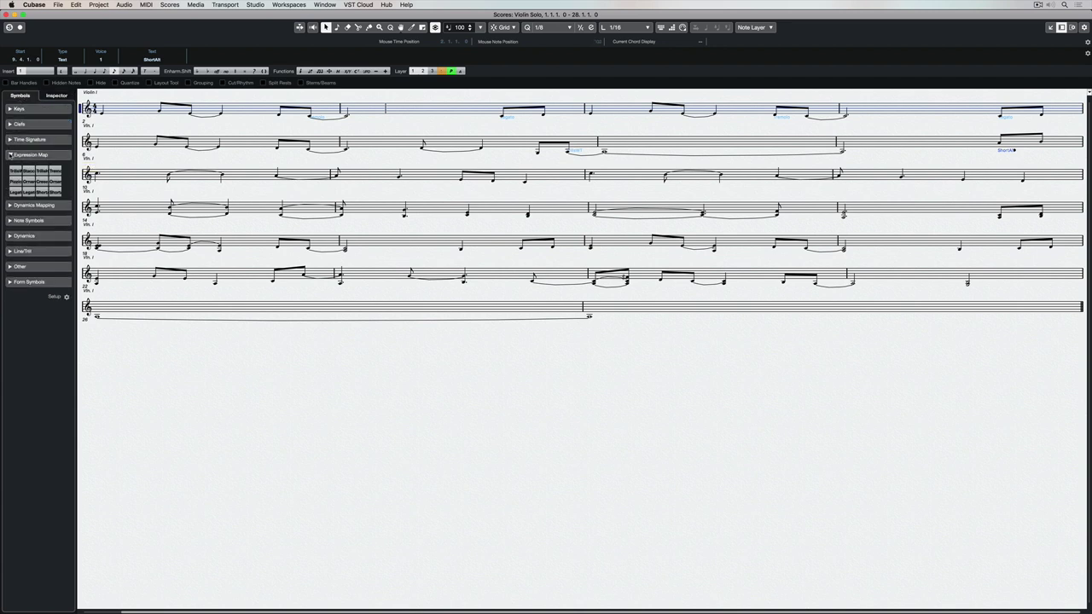
click(17, 193)
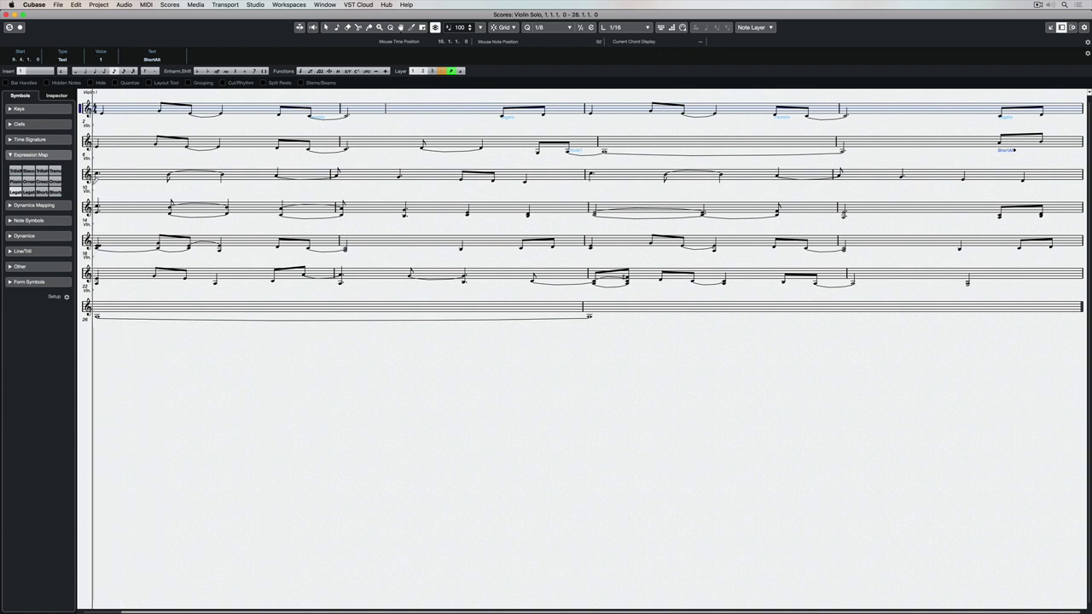
click(96, 181)
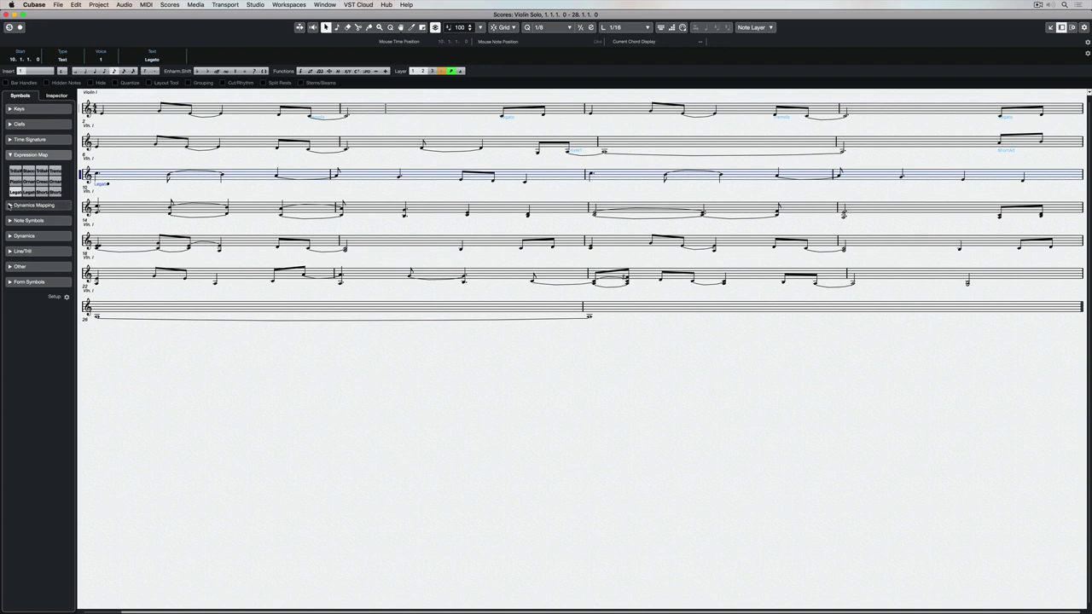
click(11, 205)
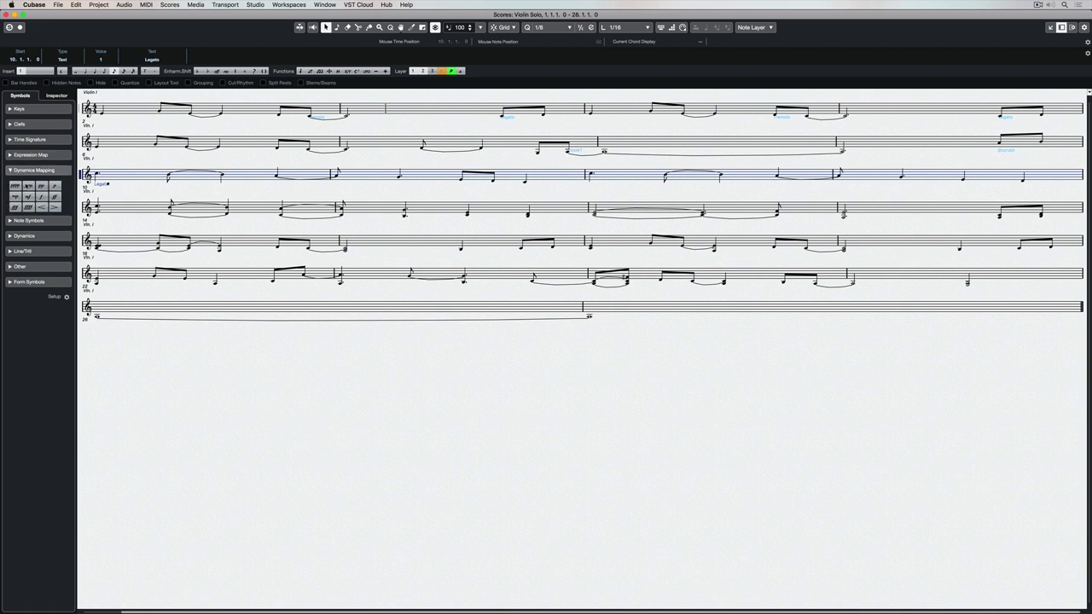
Step: Enable Send Controller in Dynamics Mapping and set pppp's controller value to 5
right_click(27, 182)
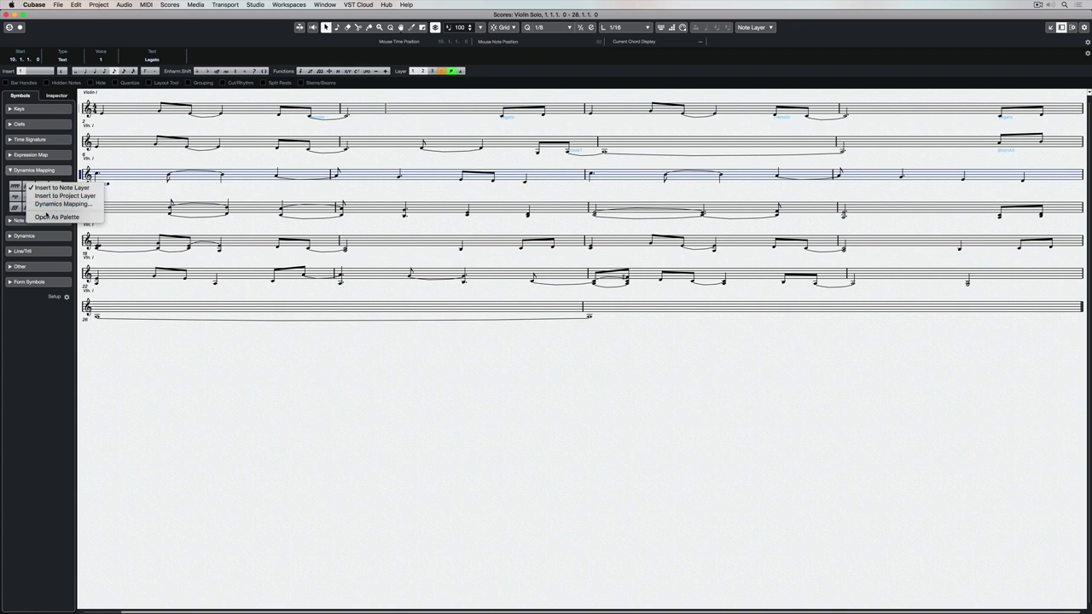
click(50, 204)
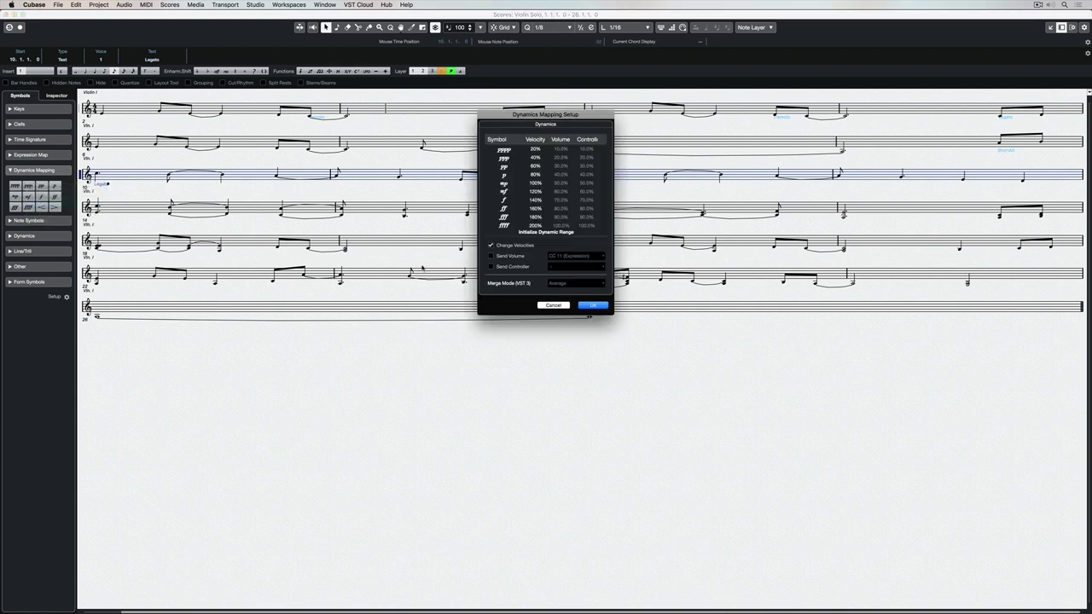
click(490, 267)
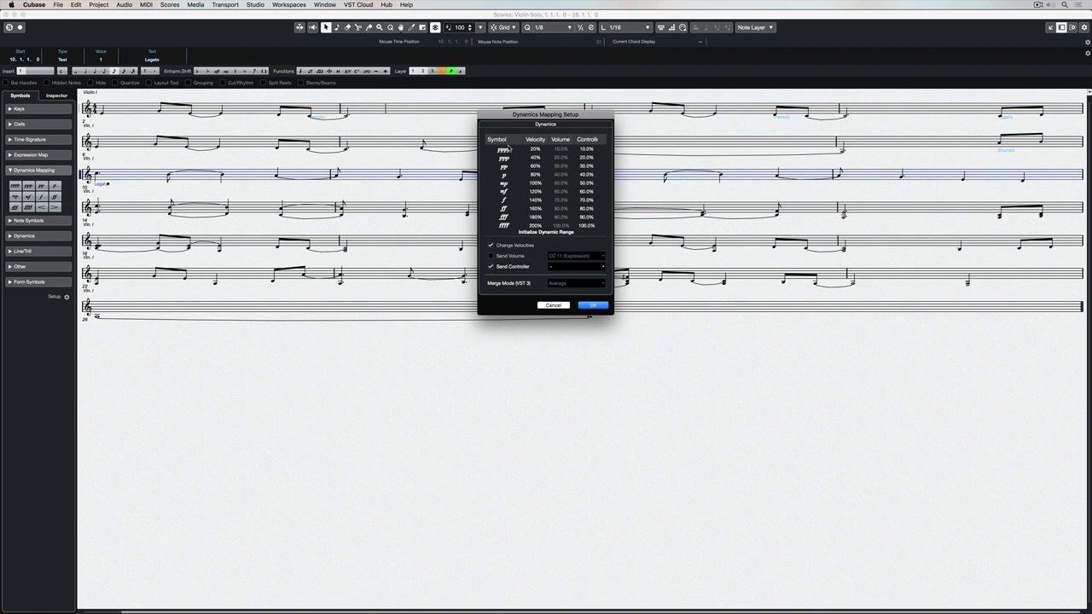
double_click(586, 149)
text(5)
key(Return)
click(594, 305)
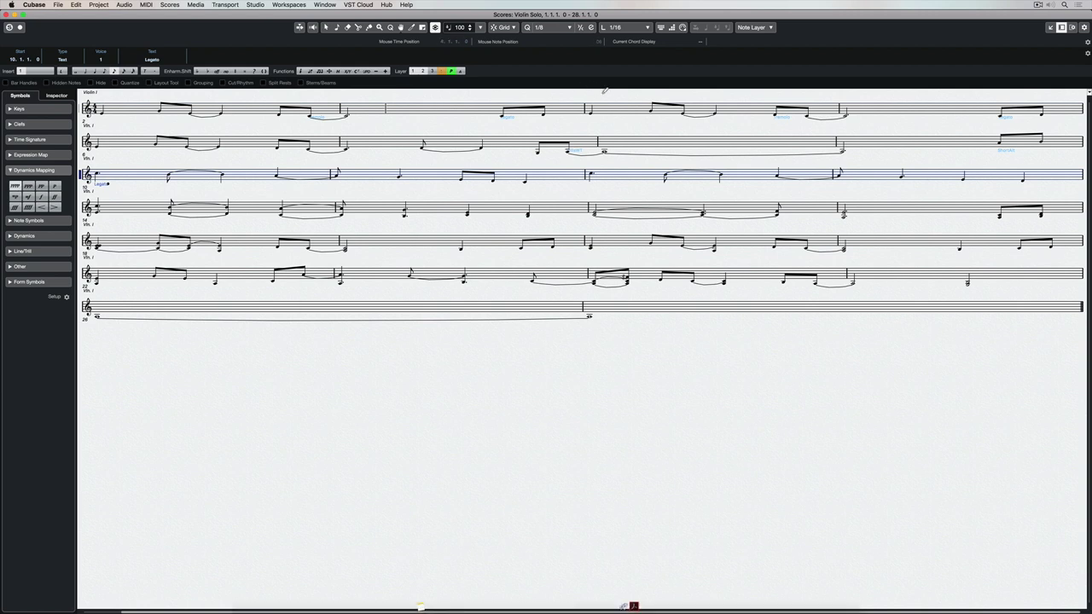
Step: Insert pppp, a crescendo and ffff under the second staff, plus pppp at the first staff's bar 1
click(597, 159)
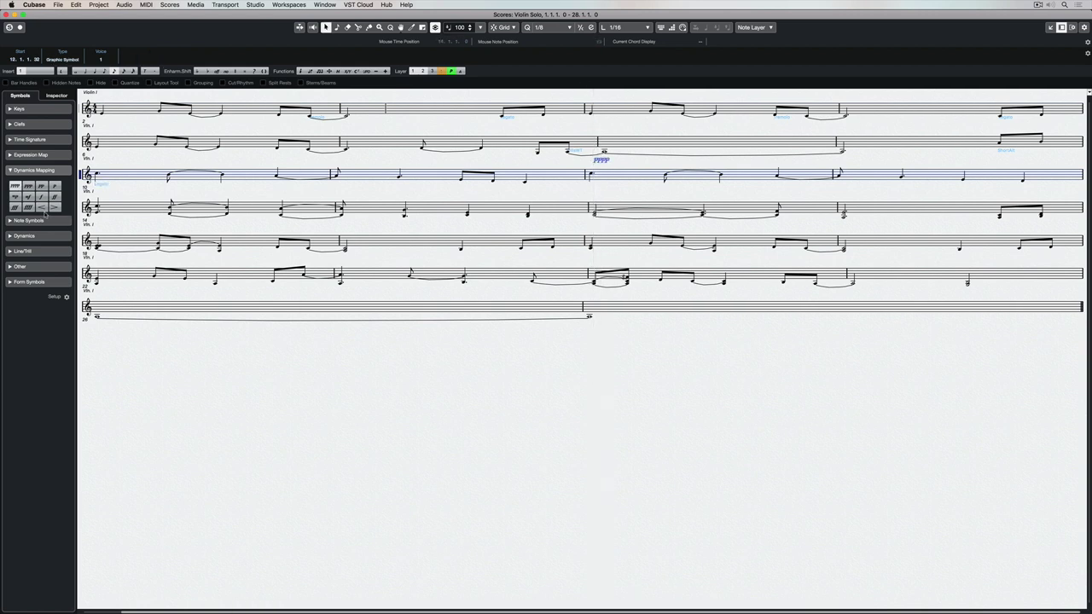
drag(632, 159, 809, 159)
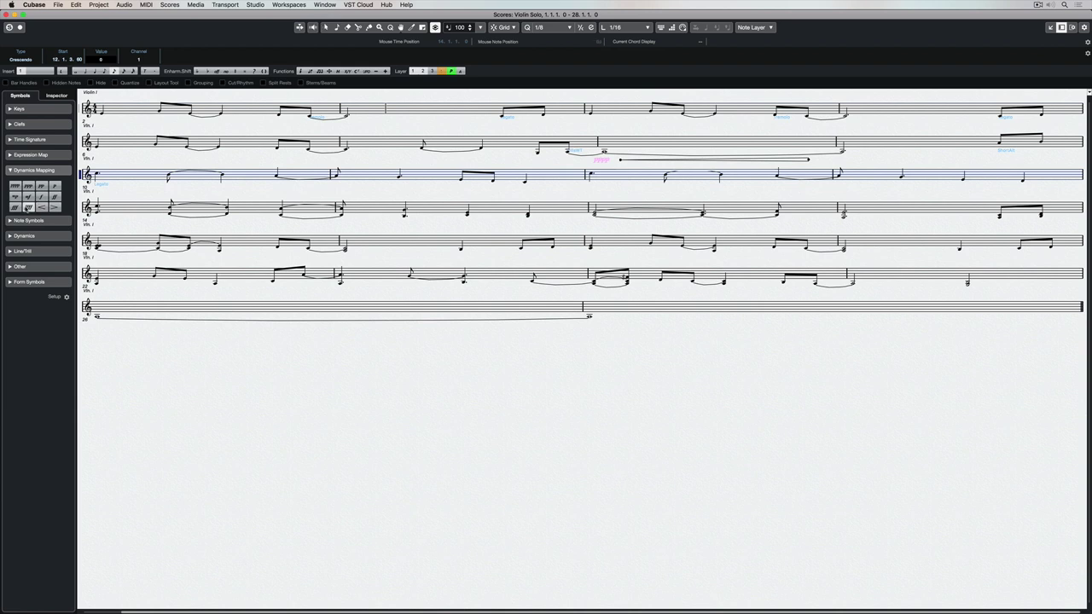
click(822, 158)
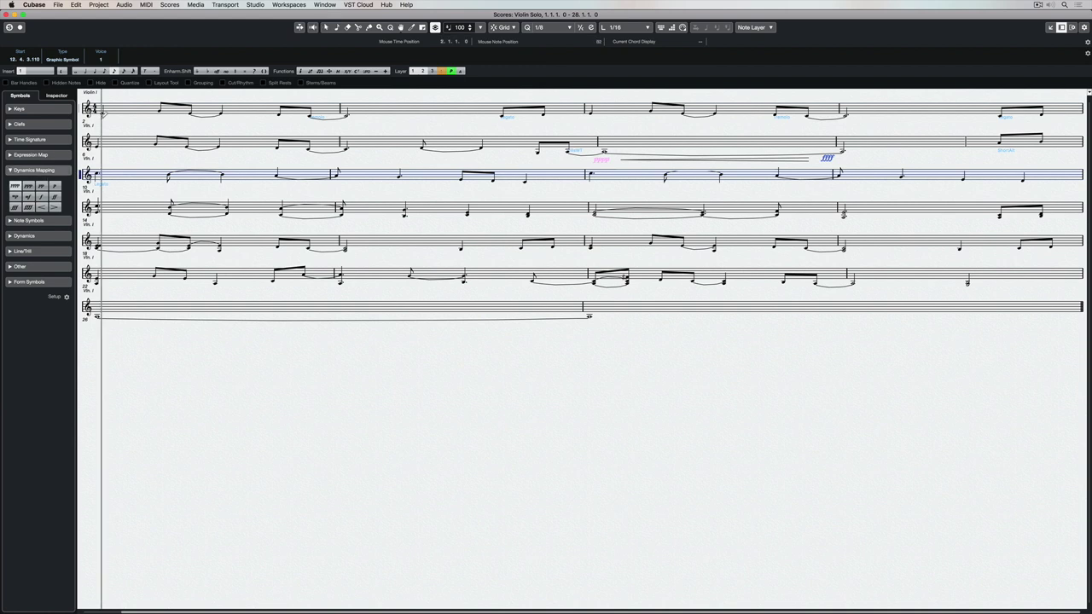
click(105, 123)
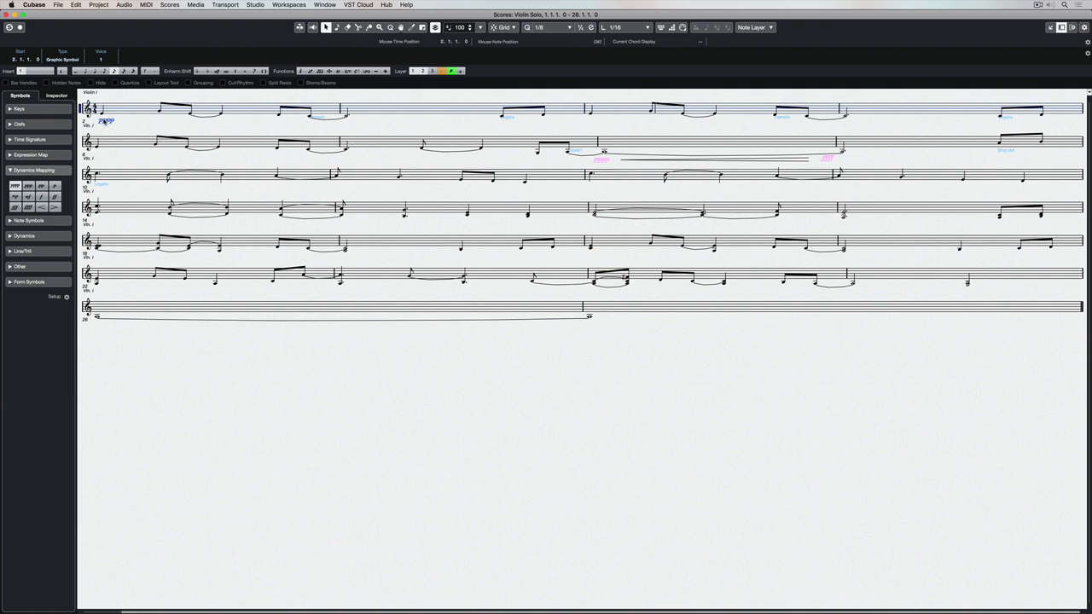
Step: Replace the bar 1 pppp dynamic with mf
key(Delete)
click(28, 196)
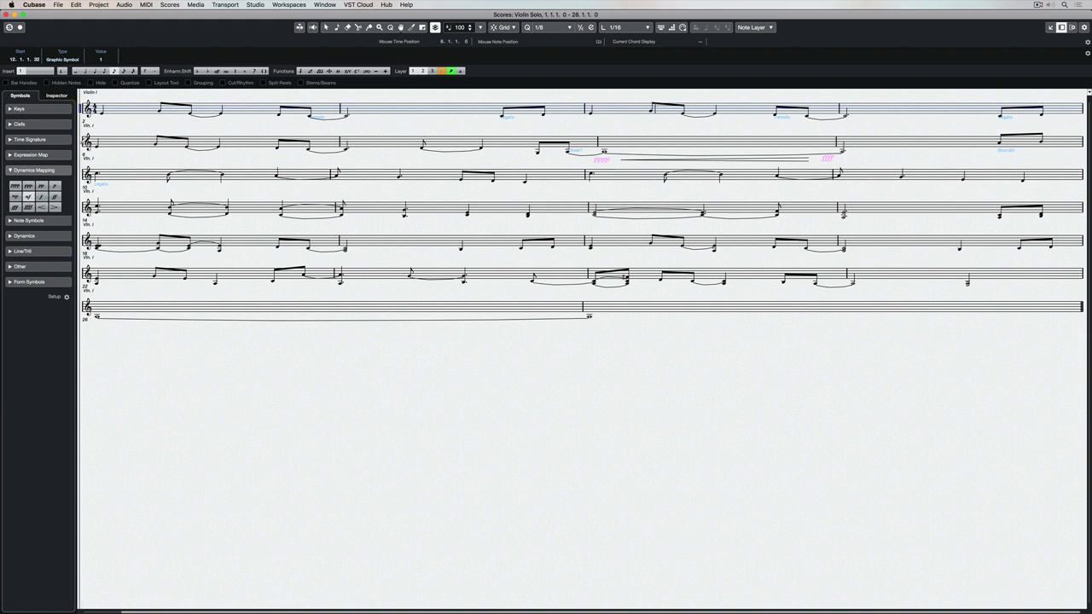
click(102, 121)
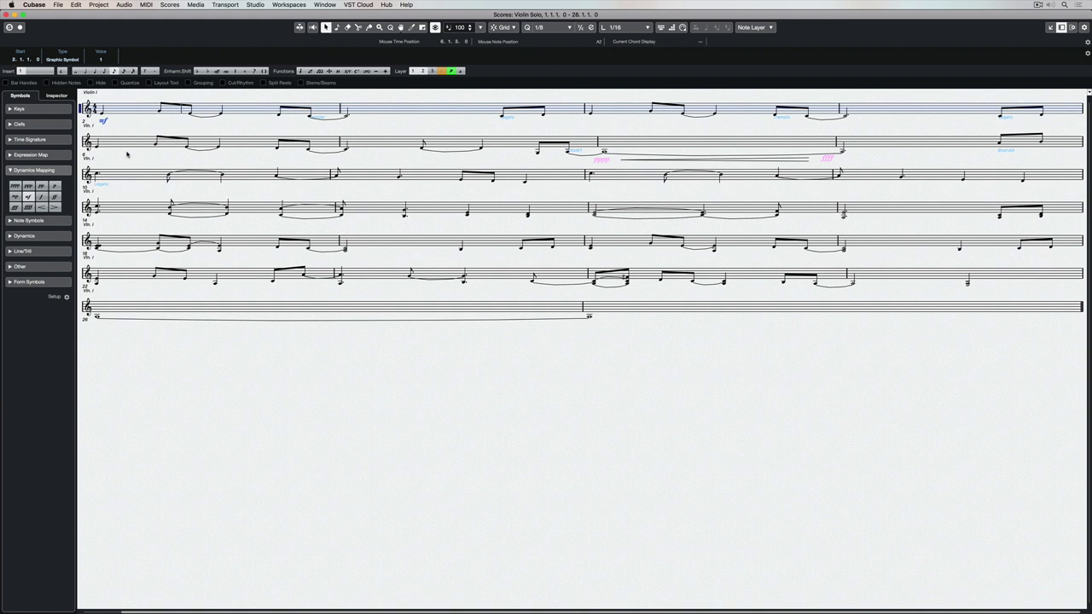
Step: Add f around bar 3 and fff at bar 5, then return to the Key Editor
click(41, 196)
click(499, 126)
click(28, 206)
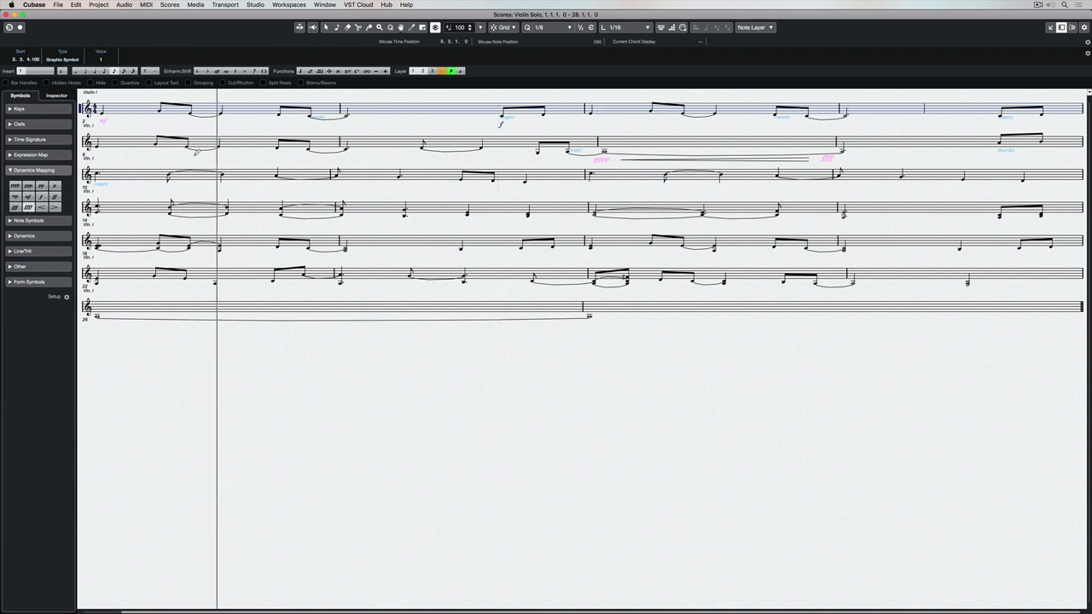
click(992, 120)
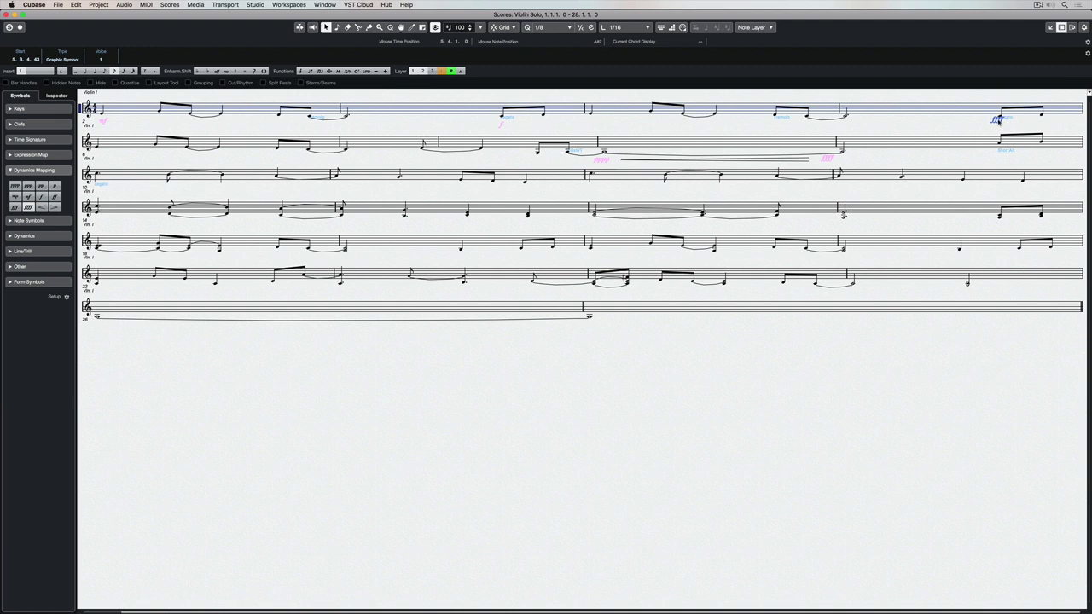
drag(997, 119, 996, 125)
key(super+e)
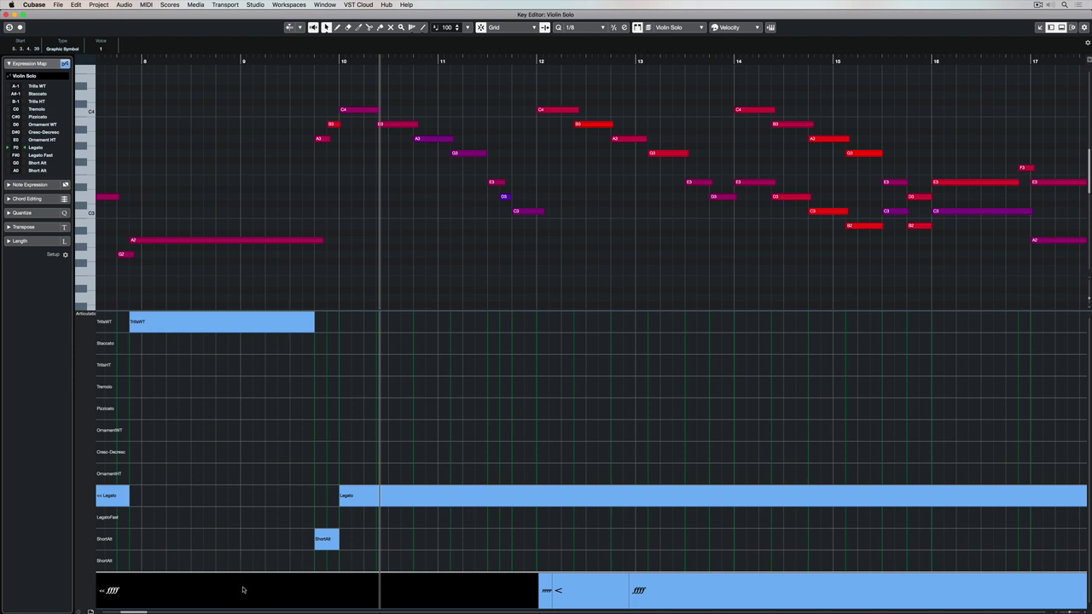
Step: Zoom out to review the violin dynamics, inspect the mf event's list unchanged, then close the Key Editor
key(g)
key(g)
key(g)
key(g)
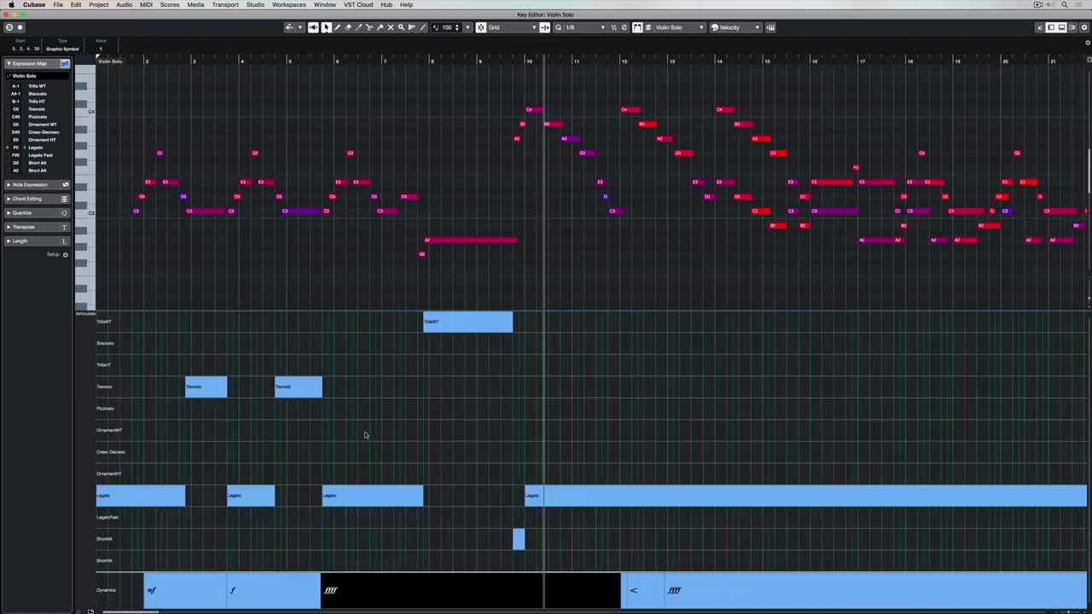
key(g)
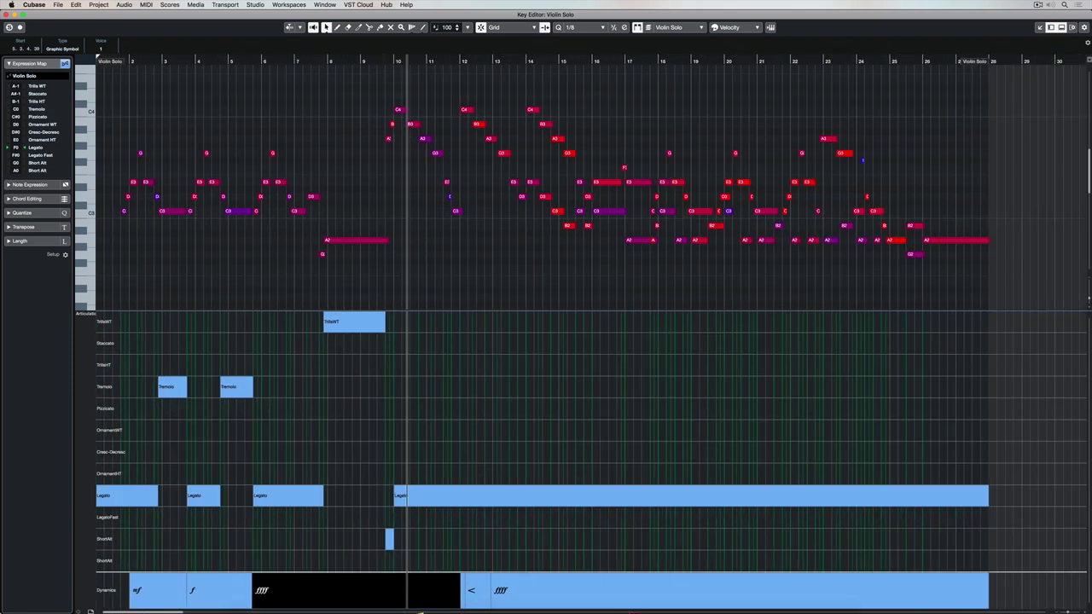
click(134, 580)
click(134, 580)
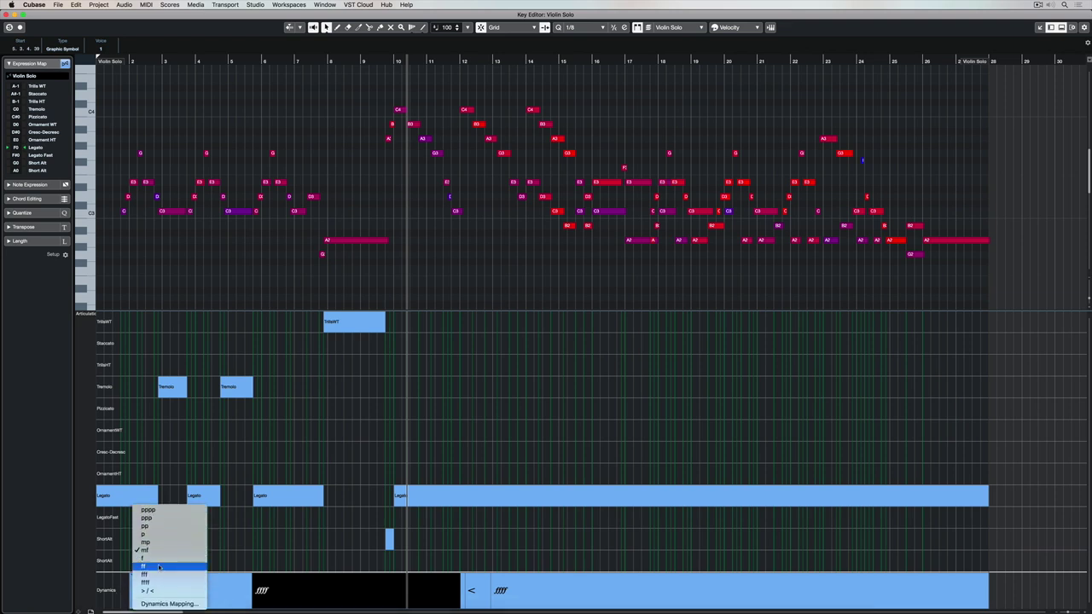
click(249, 290)
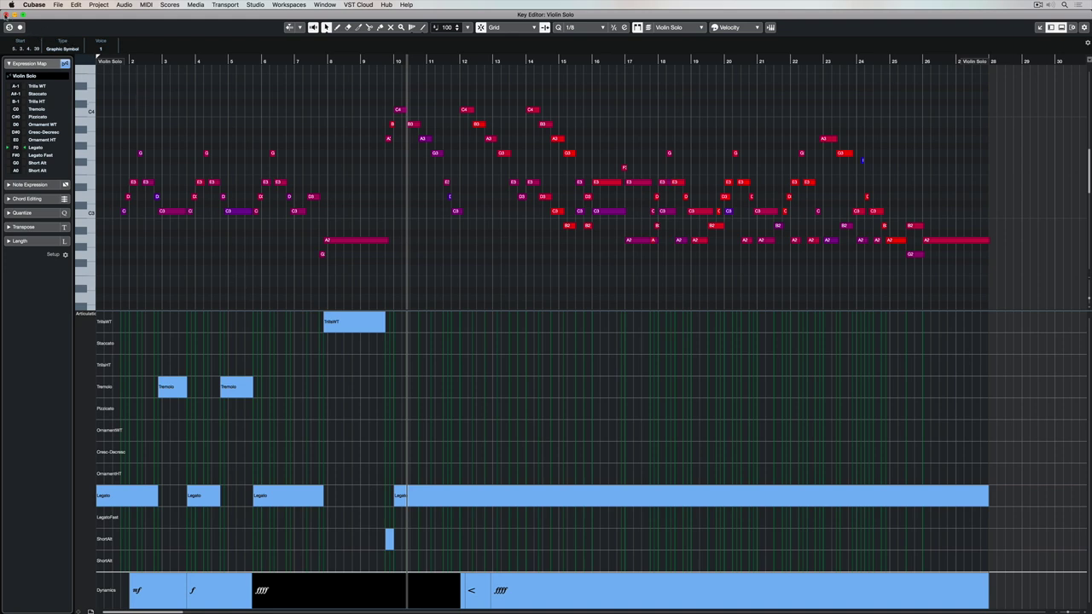
click(5, 14)
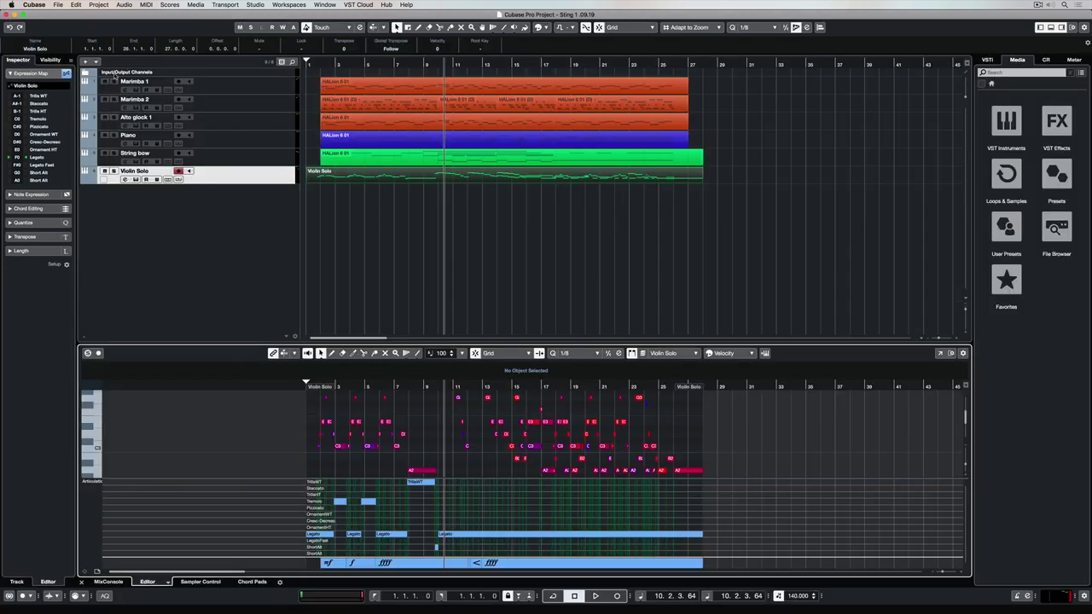
Step: Select the Piano track and expand its section in the Inspector
click(249, 140)
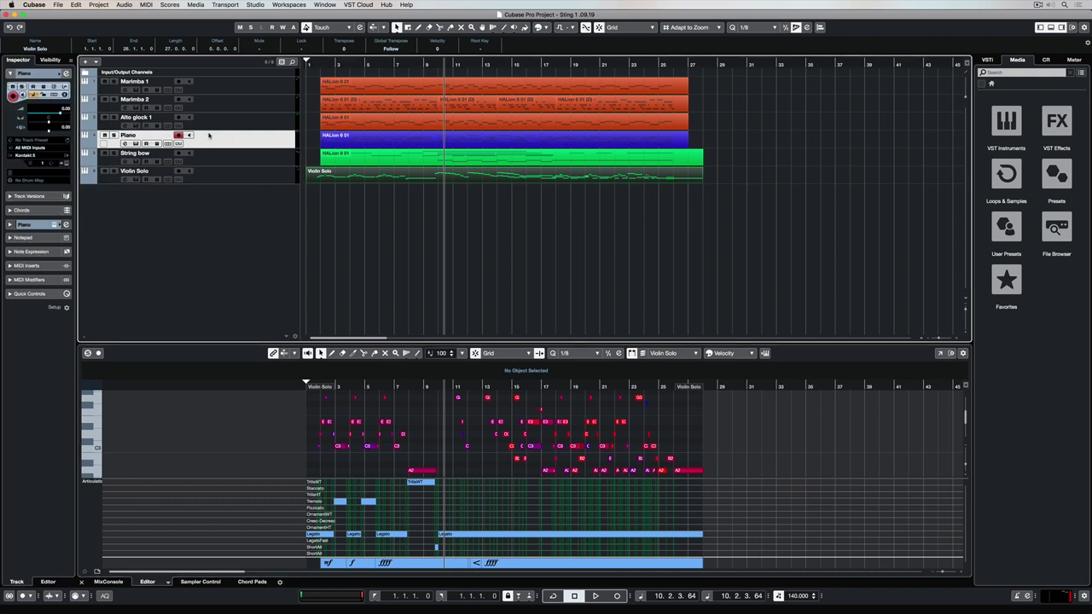
click(247, 174)
click(245, 141)
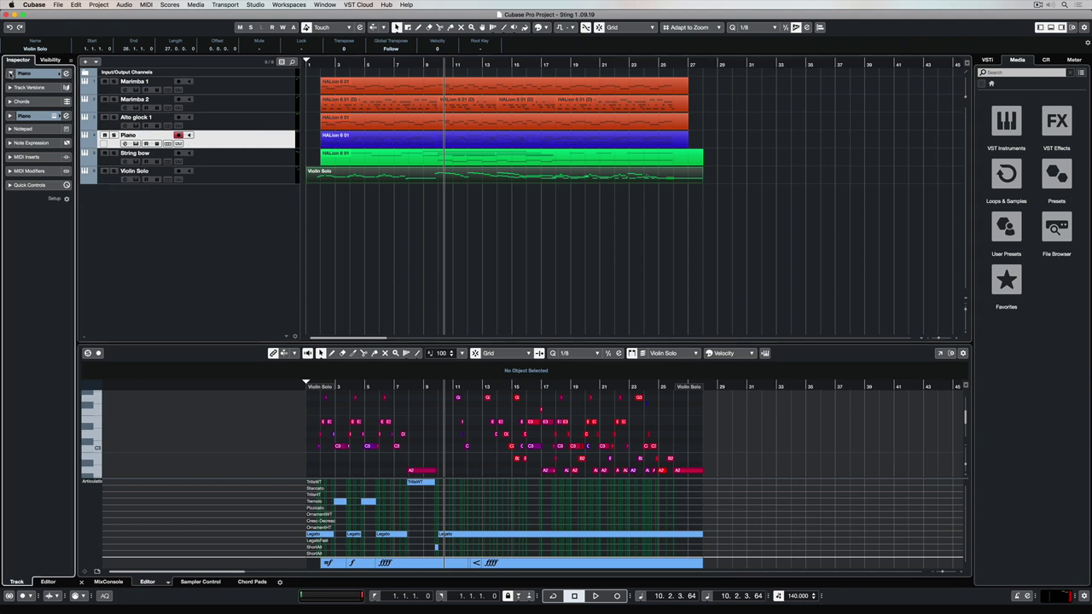
click(11, 73)
Step: Show the Piano part and open Expression Map Setup from the Inspector's Expression Map list
click(376, 142)
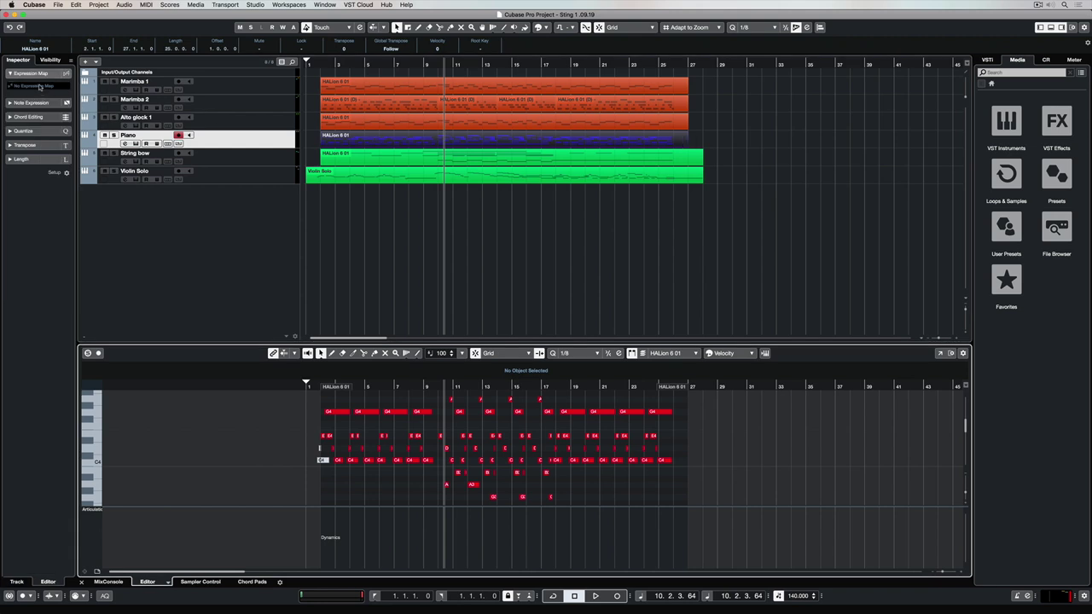
click(39, 86)
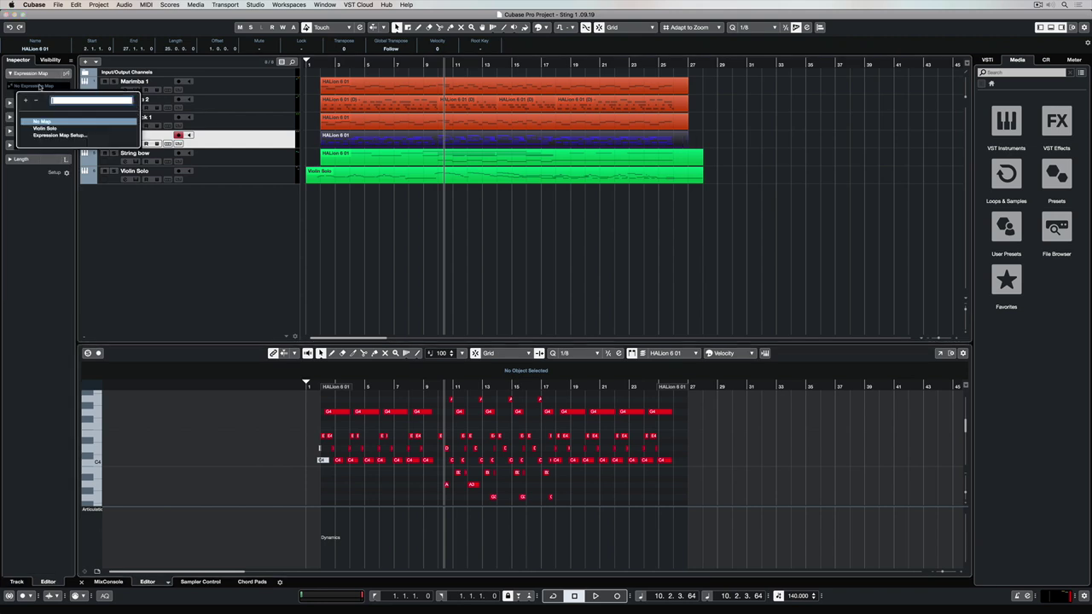
click(57, 136)
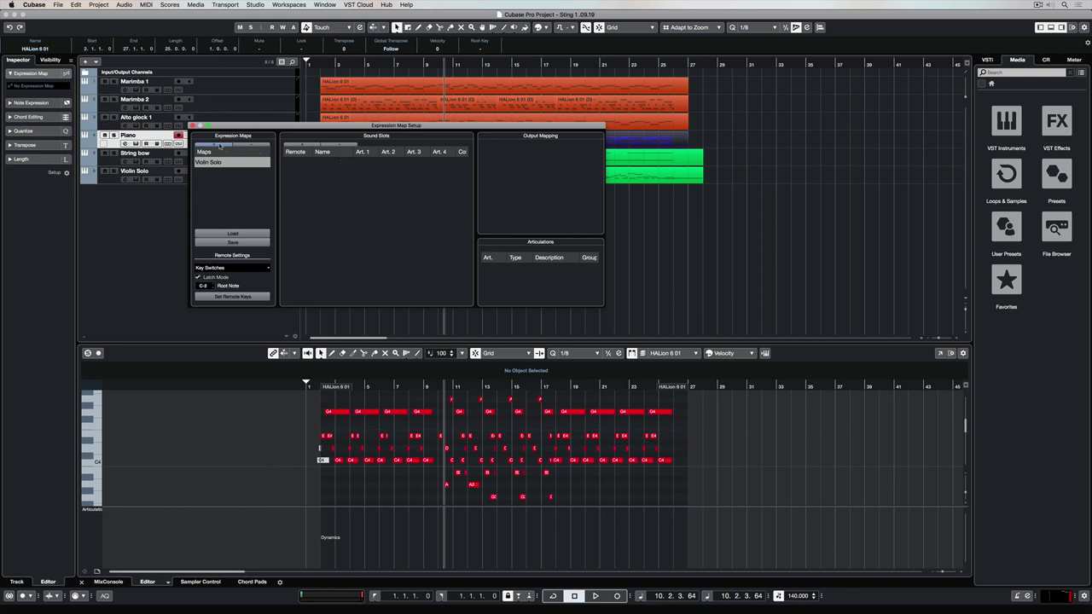
Step: Add a new expression map named 'Test' and assign remote keys, giving Slot 1 C-2
click(220, 146)
double_click(217, 173)
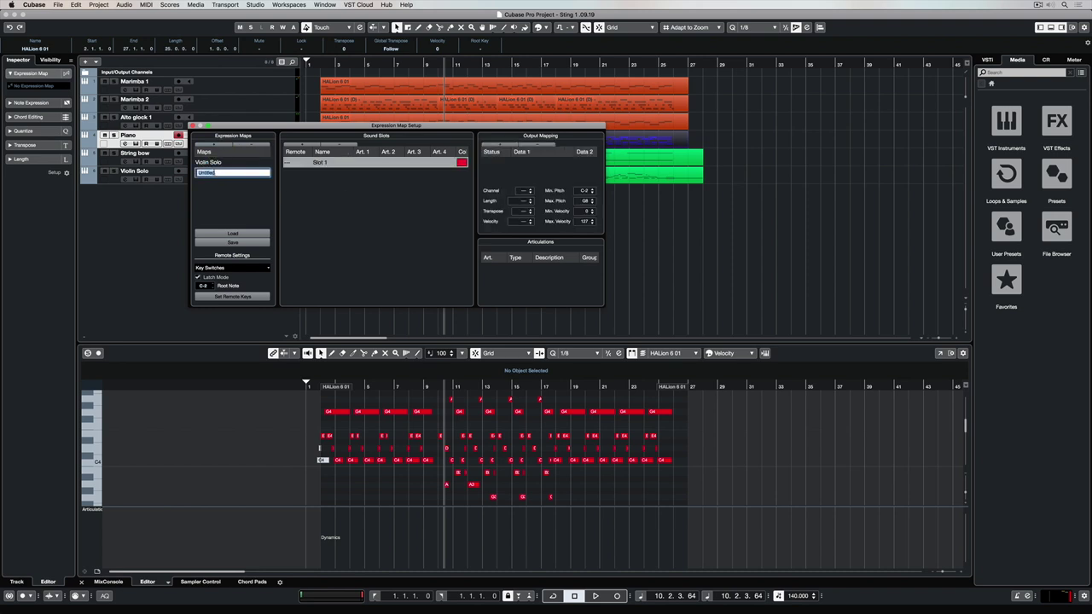
text(Test)
key(Return)
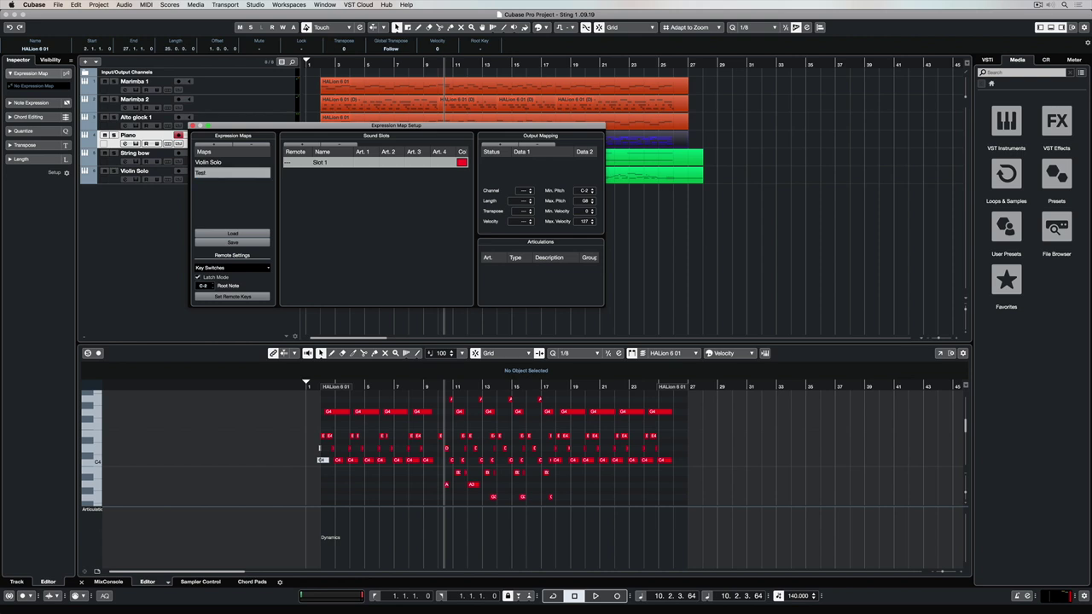
click(227, 296)
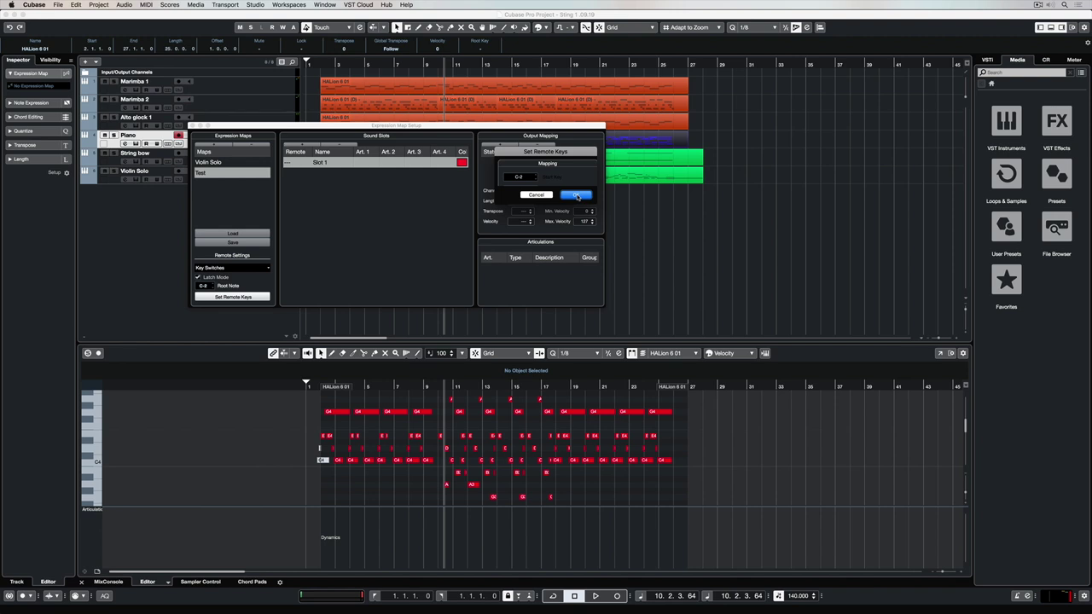
click(577, 196)
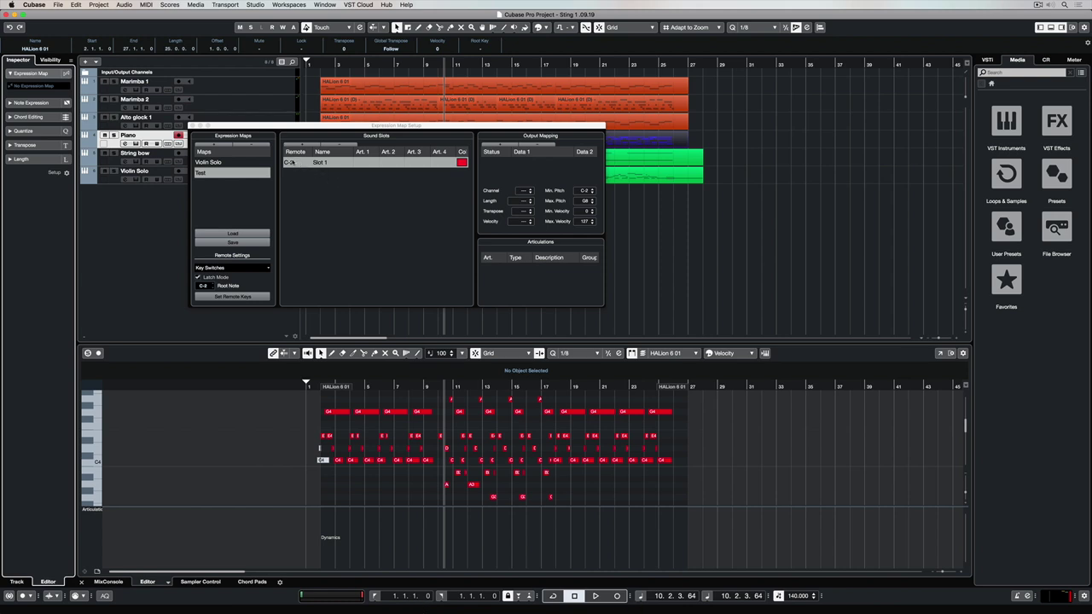
Step: Set Slot 1's remote key to A-1 and its first articulation to Dynamics > Sforzato
double_click(290, 162)
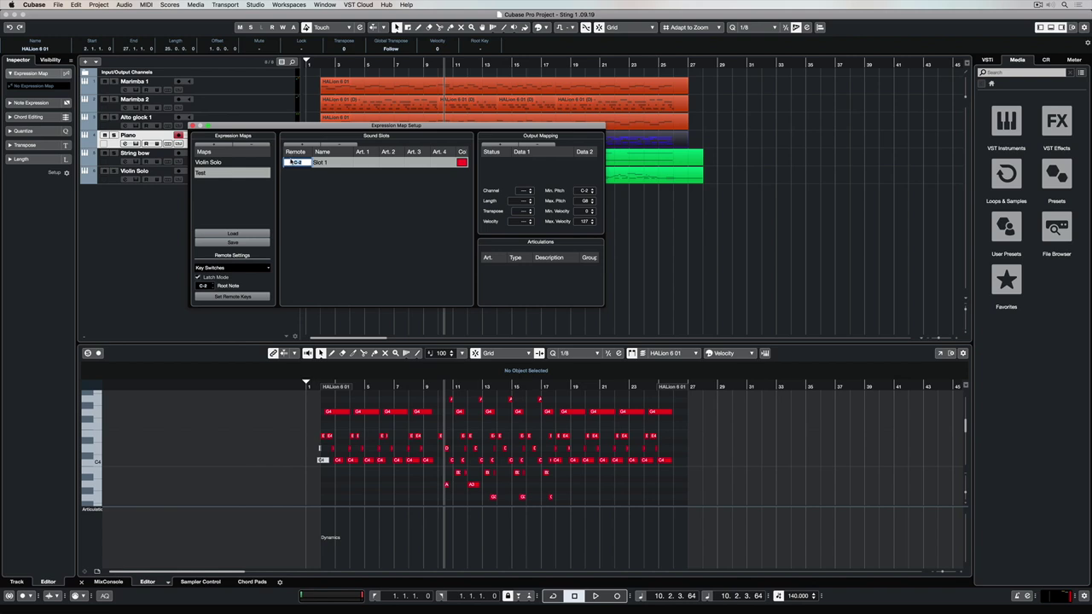
text(A-1)
key(Return)
click(366, 162)
mouse_move(375, 172)
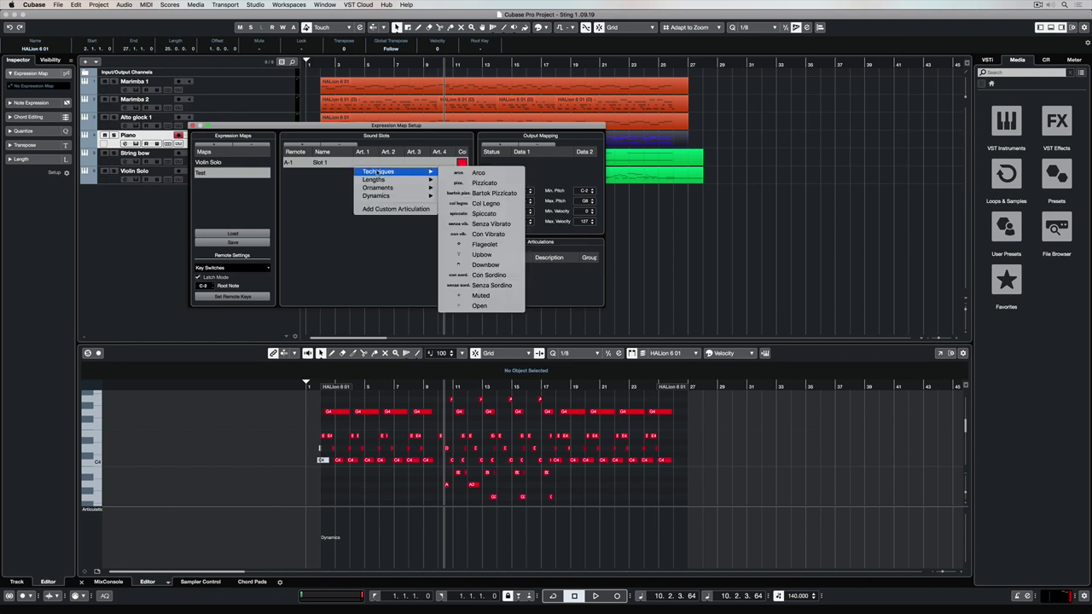
mouse_move(376, 196)
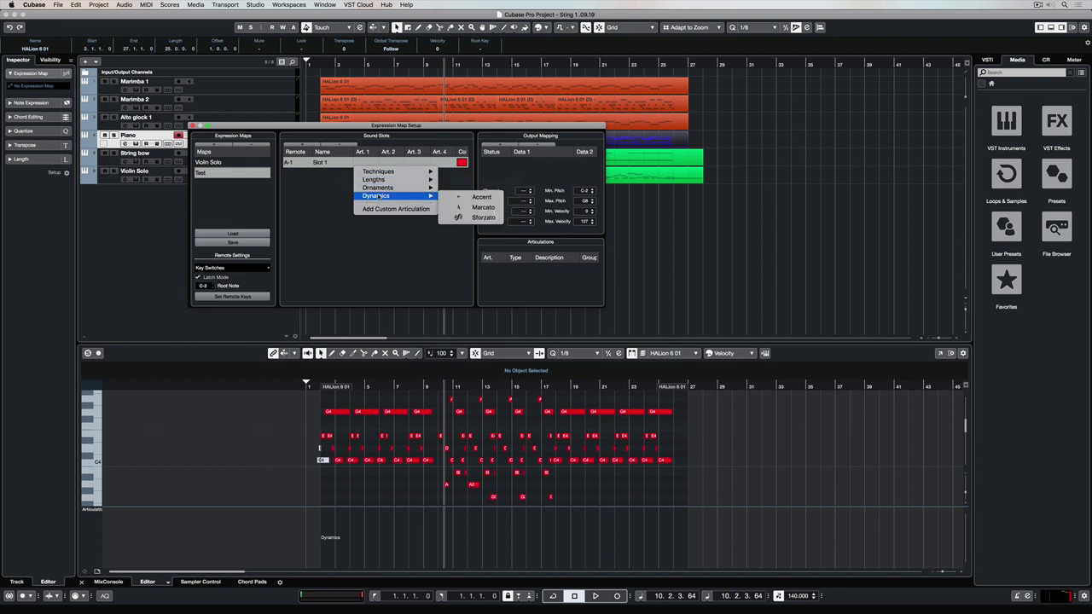
click(470, 219)
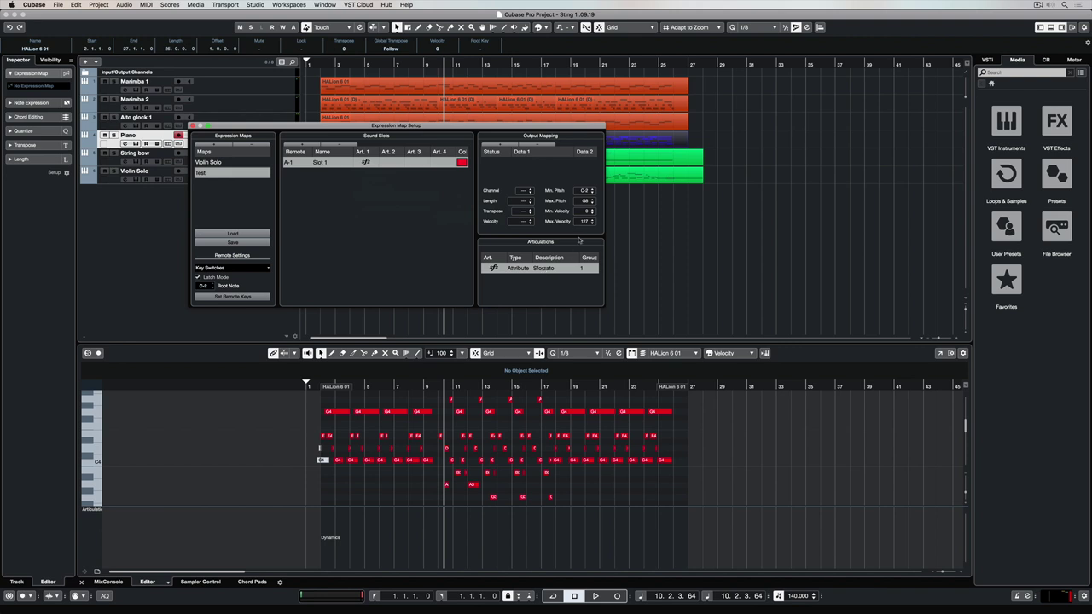
Step: Give Slot 1 a minimum velocity of 127 and an output velocity of 127%
double_click(585, 211)
text(127)
key(Return)
double_click(521, 222)
text(127)
key(Return)
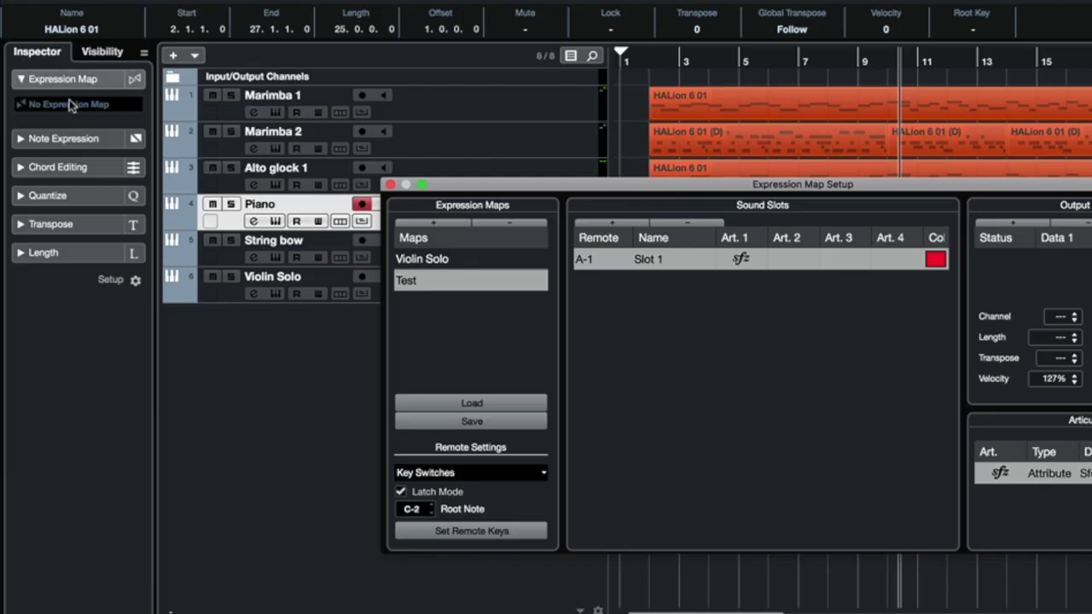
Step: Assign the 'Test' expression map to the Piano track
click(35, 86)
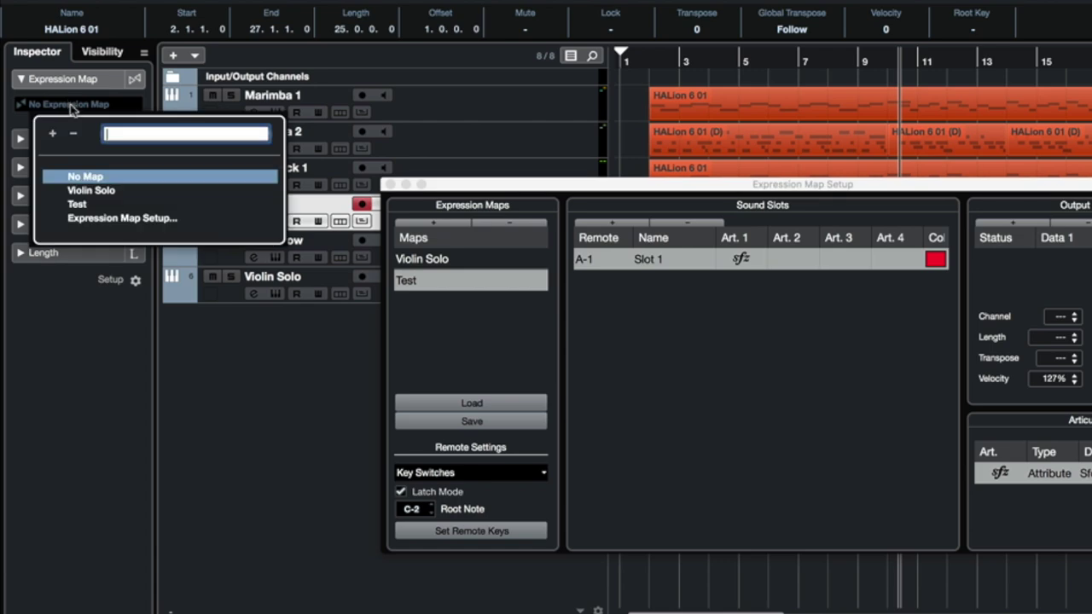
click(76, 206)
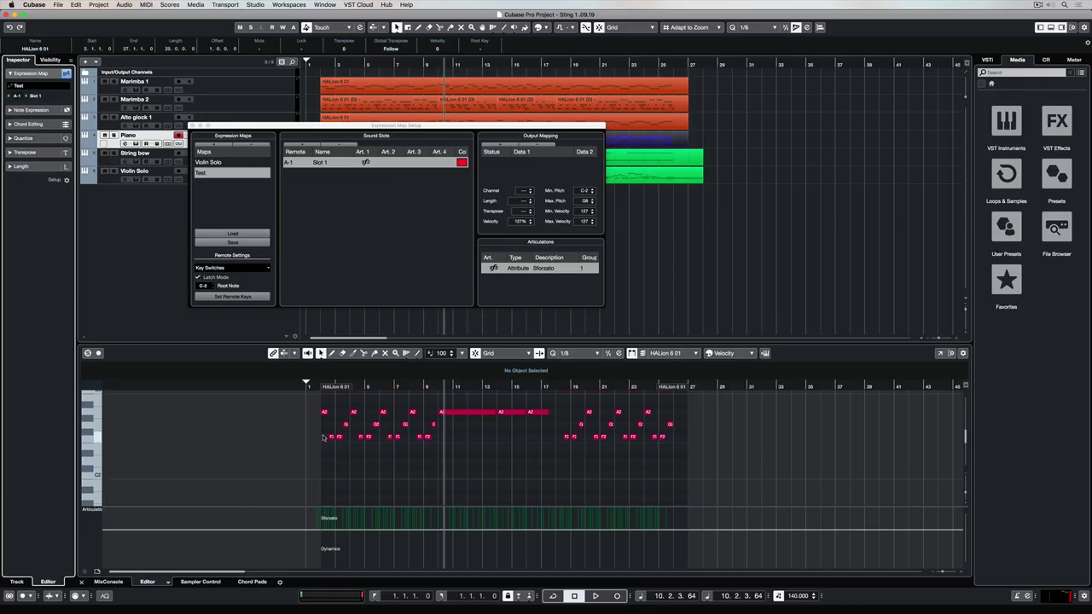
scroll(323, 439, down, 1)
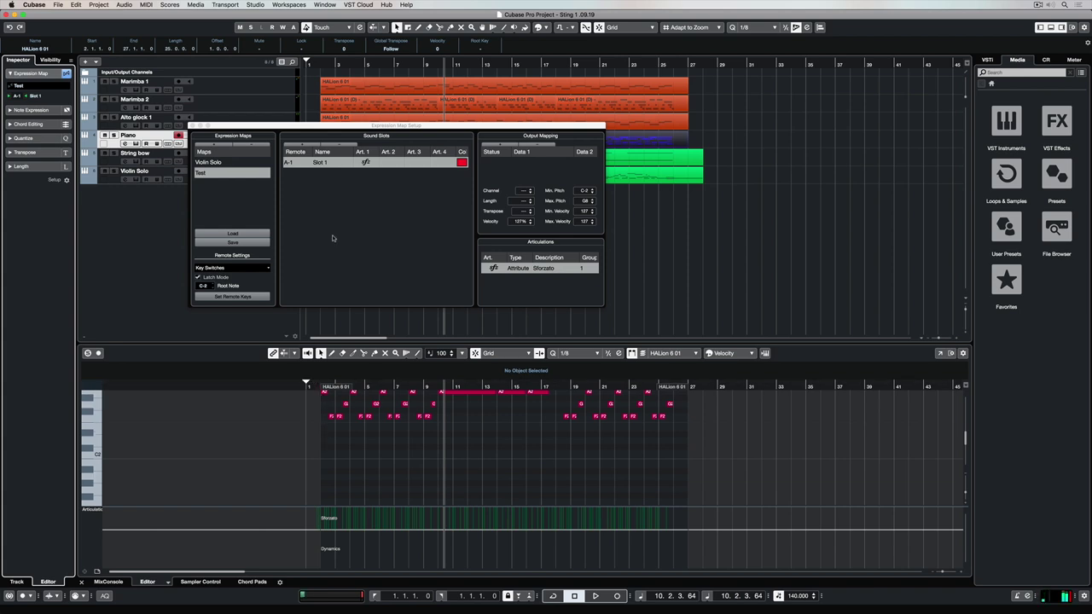
Step: Add a second sound slot to the Test map with remote key G-1
click(292, 175)
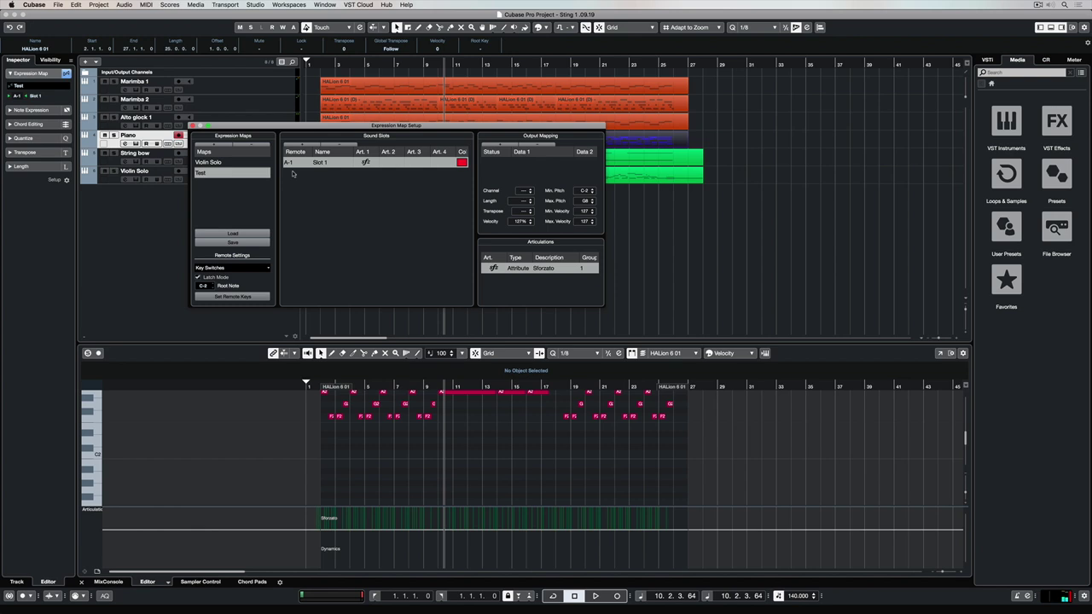
click(297, 143)
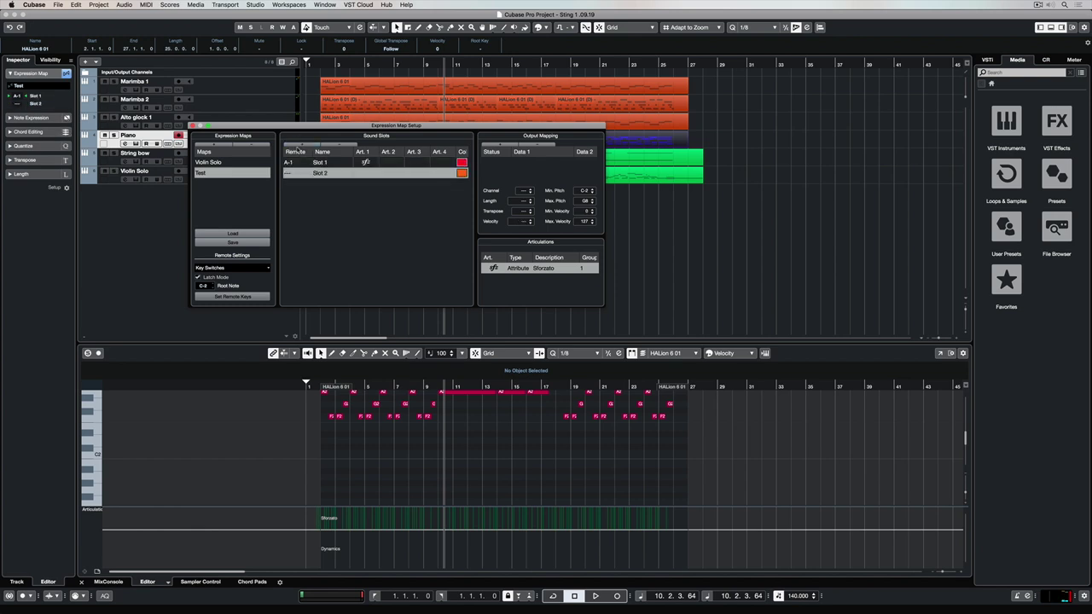
double_click(287, 173)
text(G-1)
key(Return)
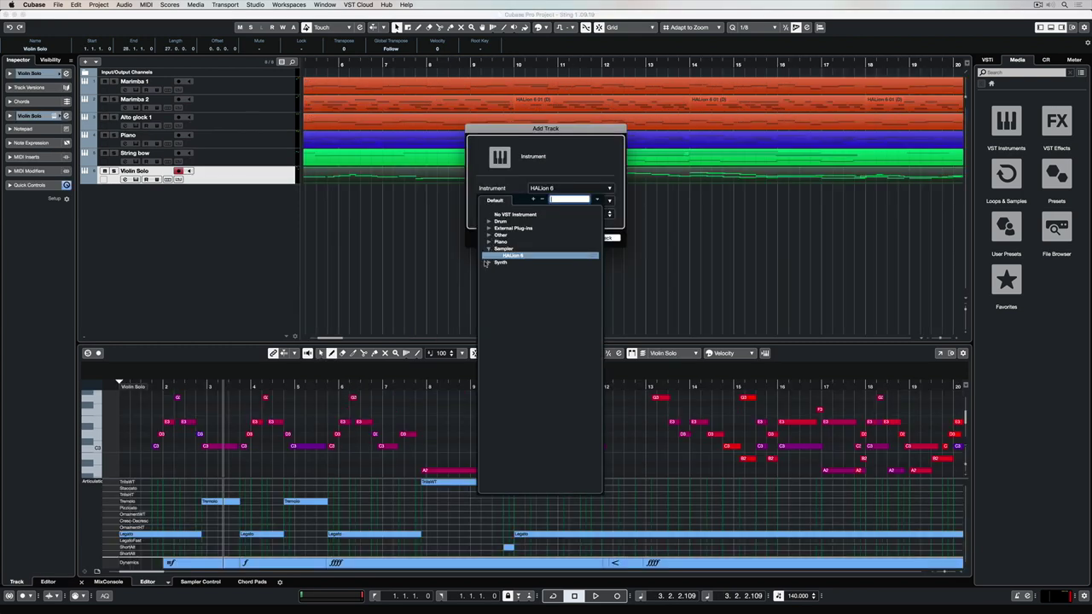
Step: Add a HALion Sonic SE instrument track from the Synth category and open its instrument window
click(488, 262)
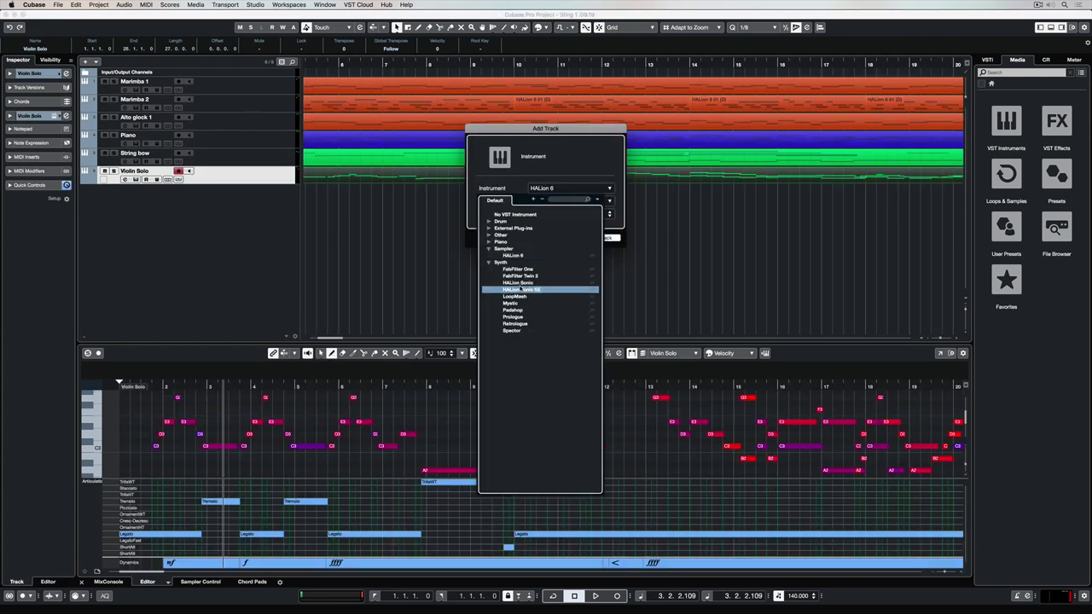
click(522, 290)
click(601, 239)
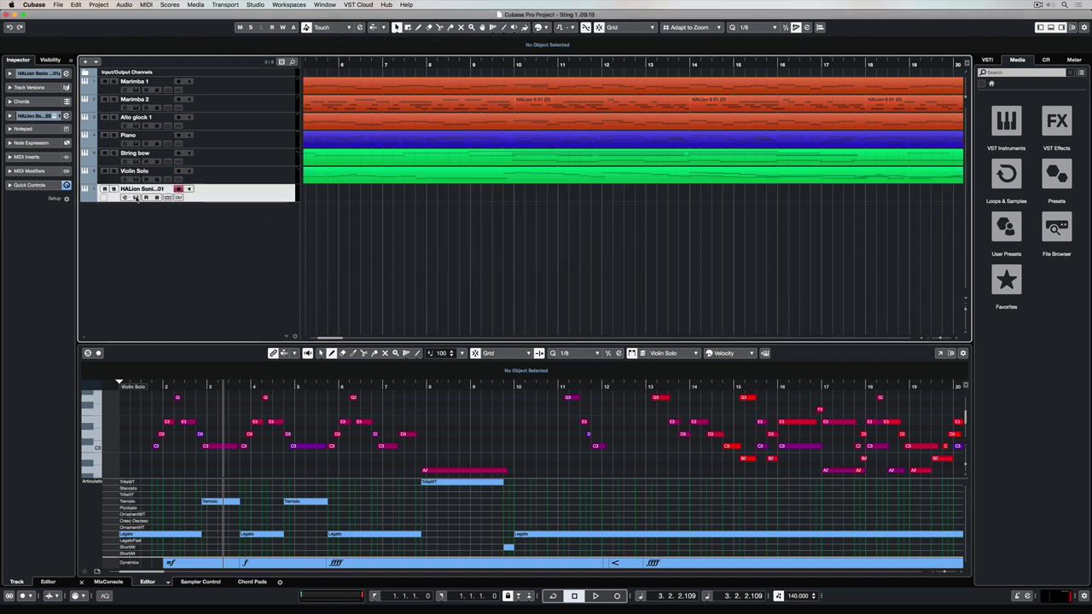
click(135, 198)
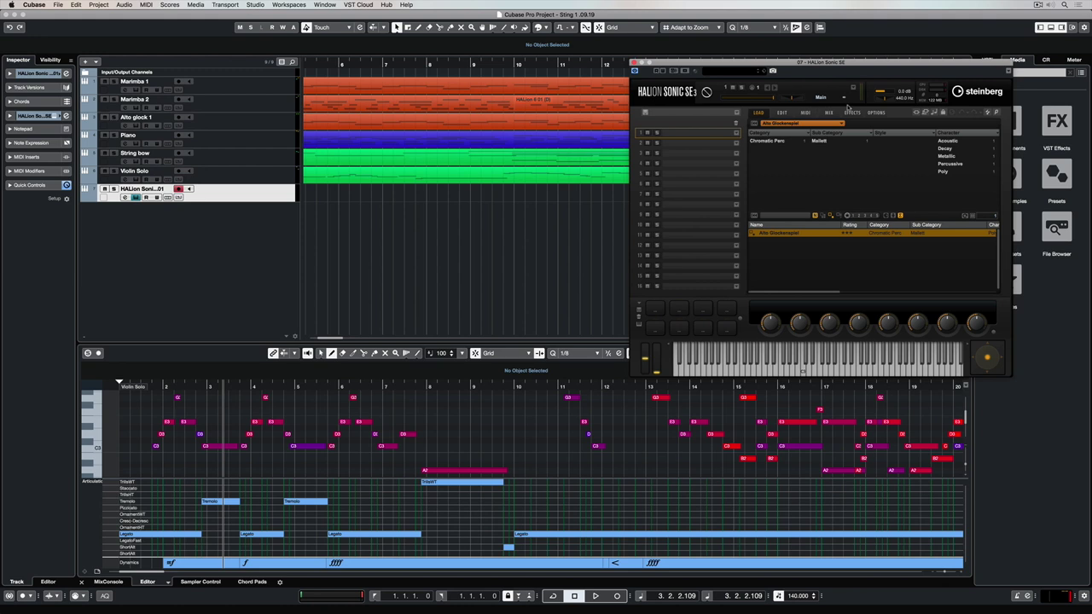
Step: Filter HALion Sonic SE to All Instrument Sets, search VX, and load the Nylon Guitar VX preset
click(810, 125)
click(780, 141)
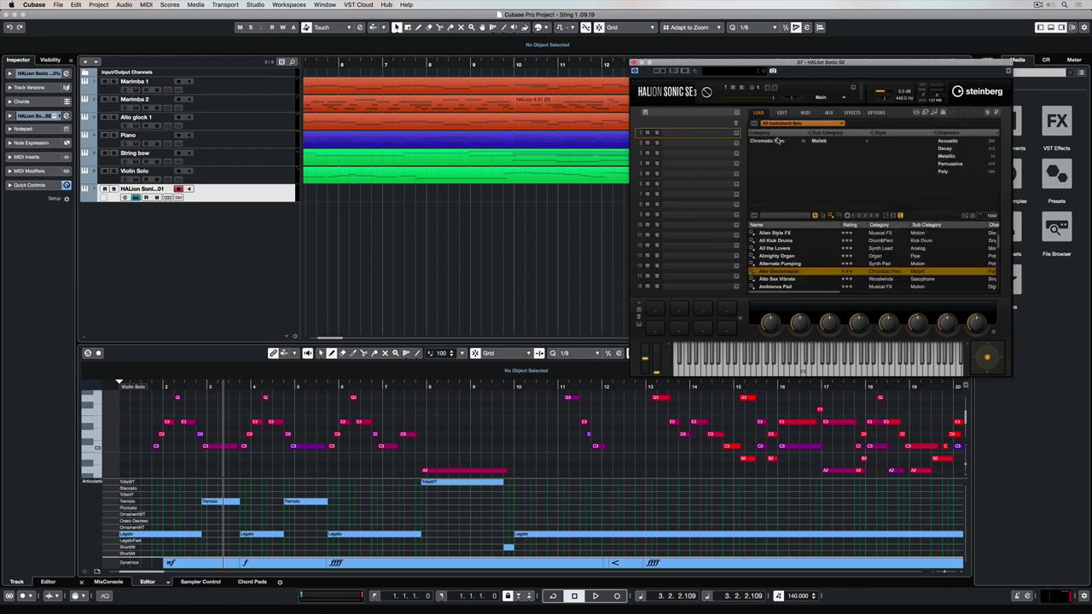
click(775, 216)
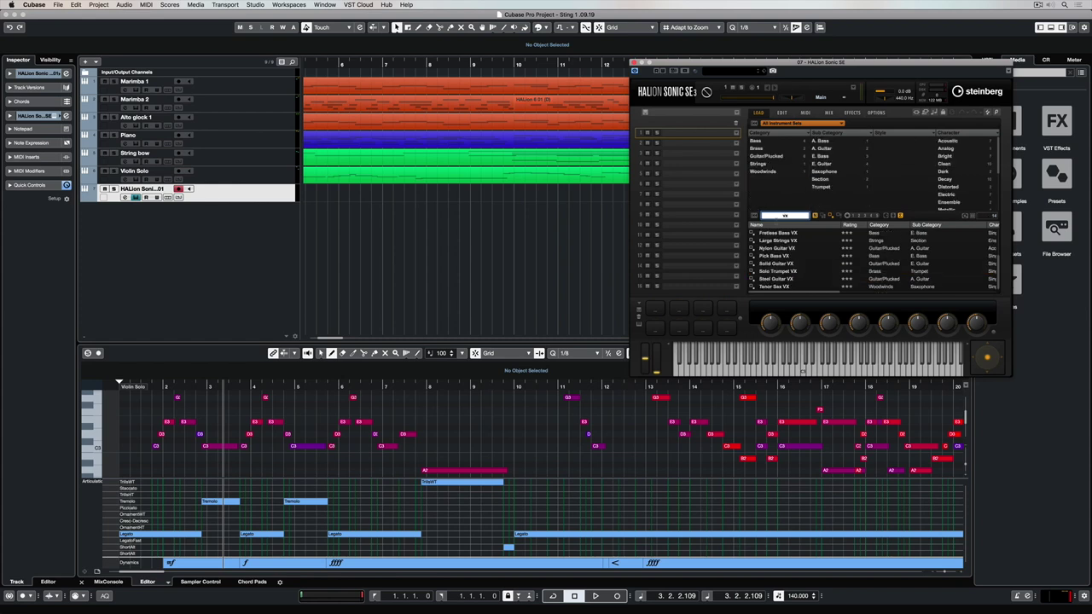
click(782, 246)
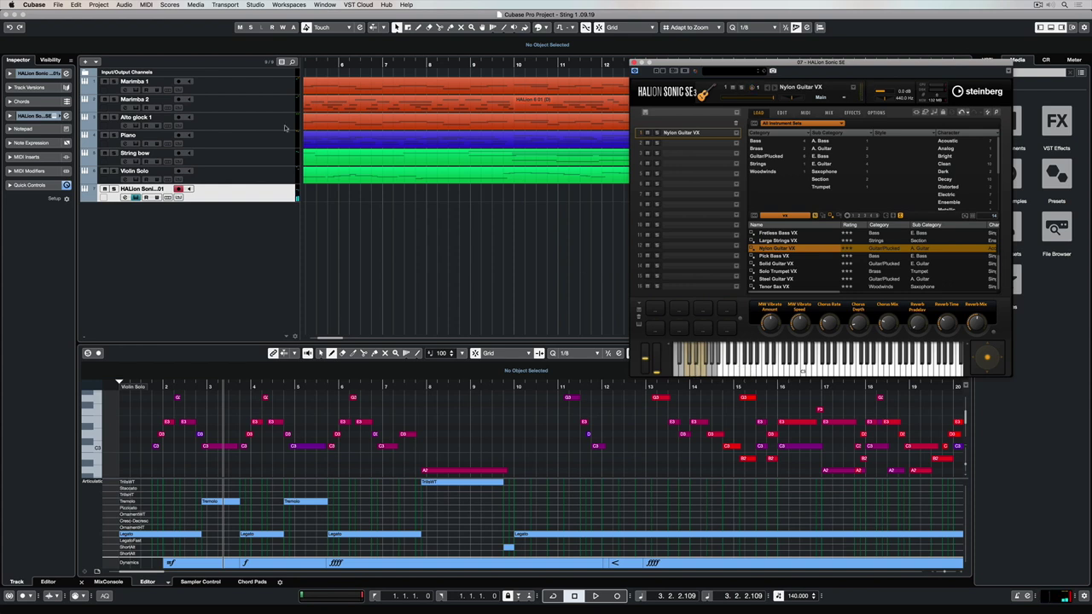
Step: Draw an empty part near bar 6 on the HALion Sonic SE track with the Draw tool
click(339, 202)
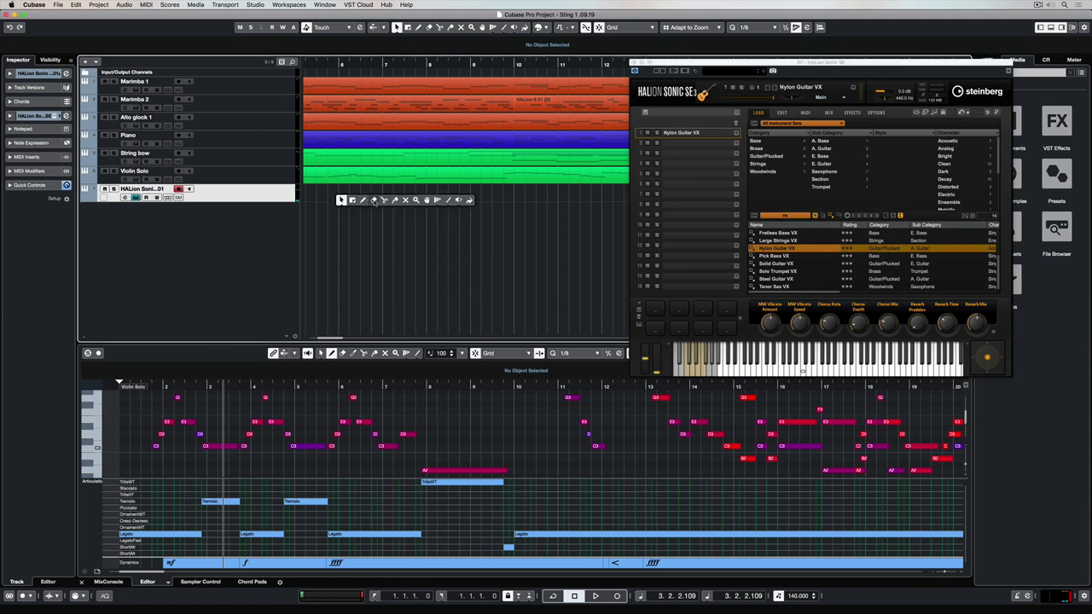
key(8)
drag(420, 189, 341, 191)
key(1)
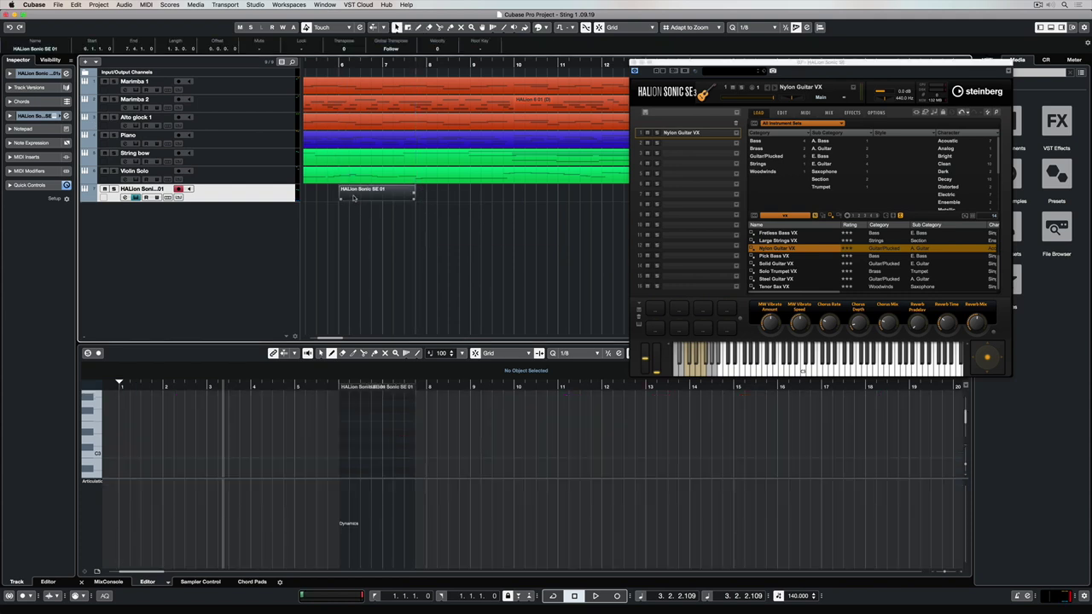
Step: Give the track the HALion Sonic SE 01 expression map and view the C0 slot's articulations
click(24, 89)
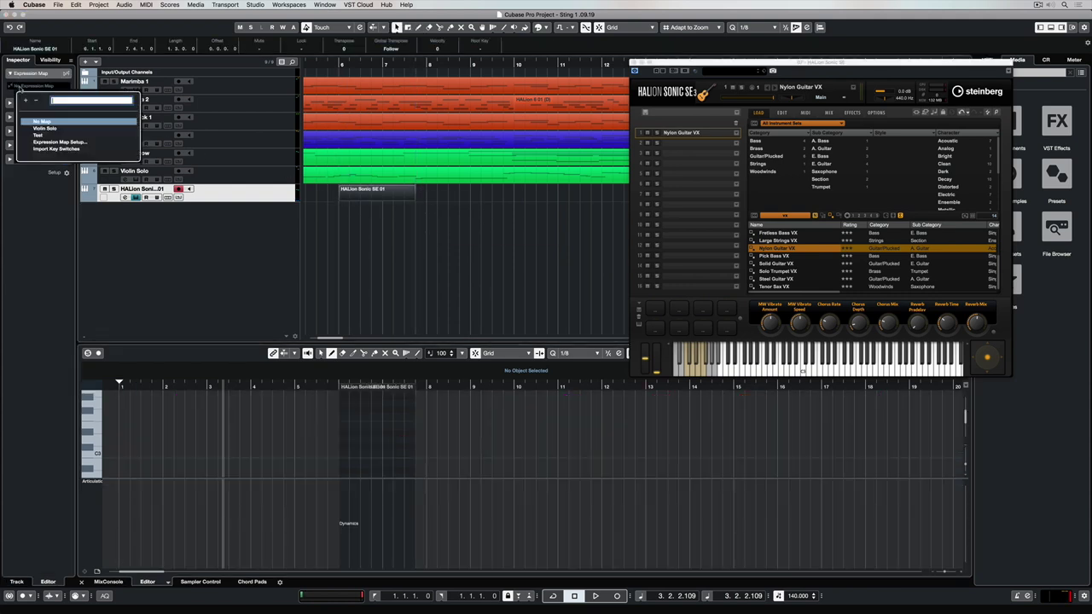
click(41, 151)
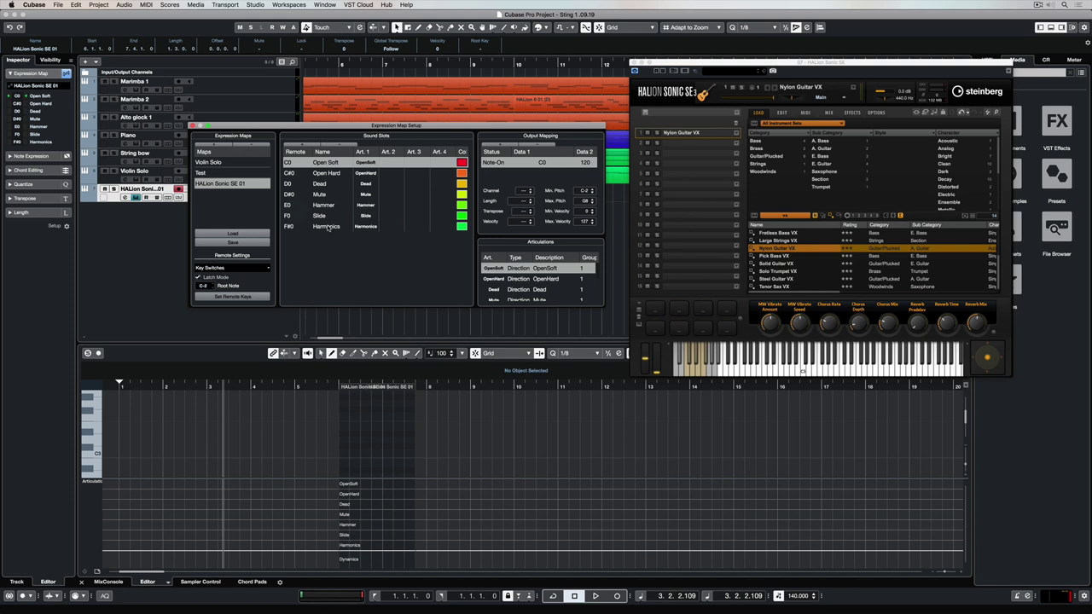
click(367, 163)
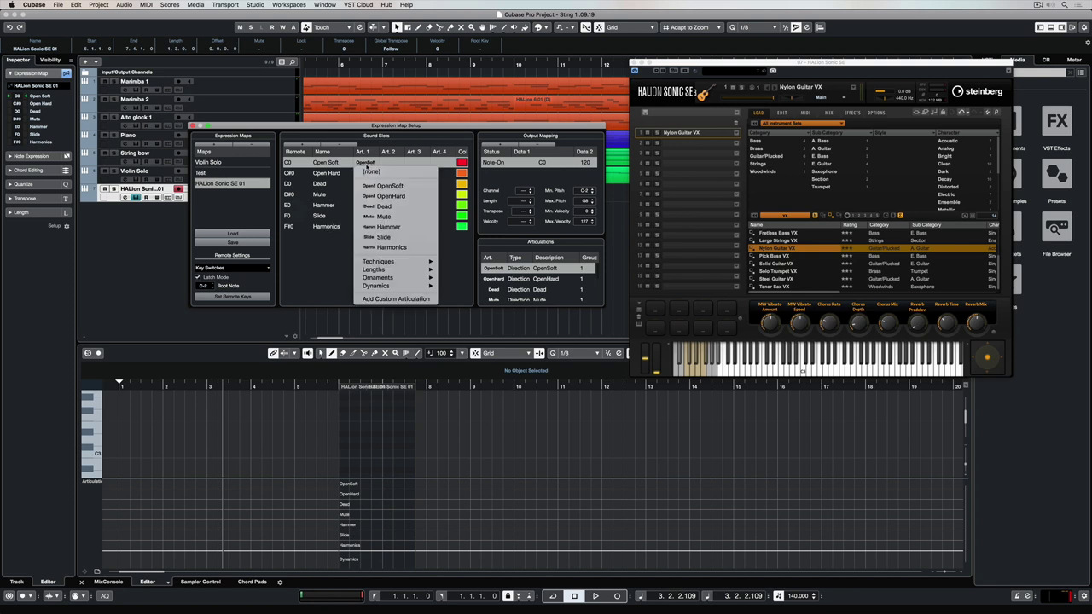